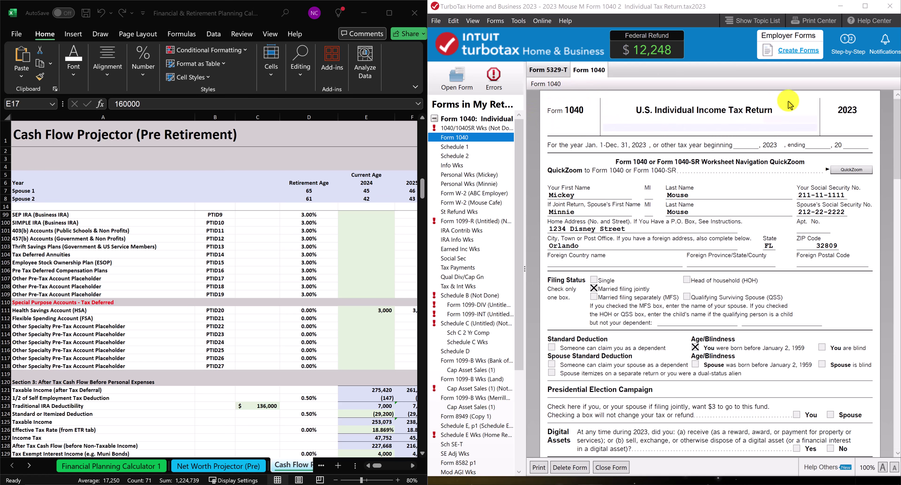
# - Compare the W-2 wages on Form 1040 line 1a with the Cash Flow Projector wages and the Concept Check W-2 sheet
pyautogui.click(774, 129)
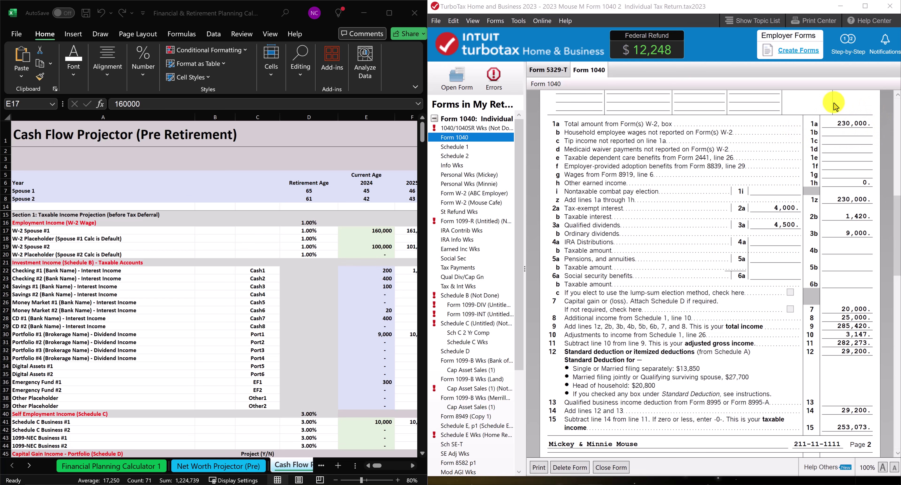
pyautogui.click(850, 142)
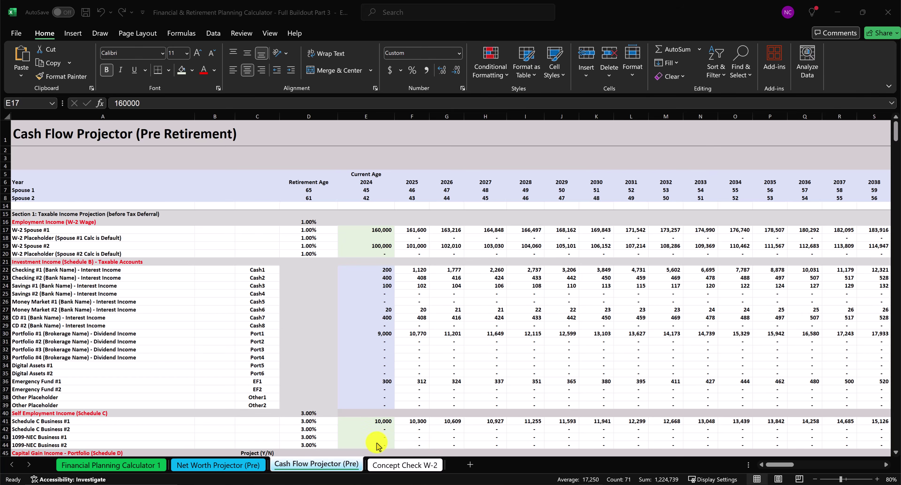
pyautogui.click(399, 465)
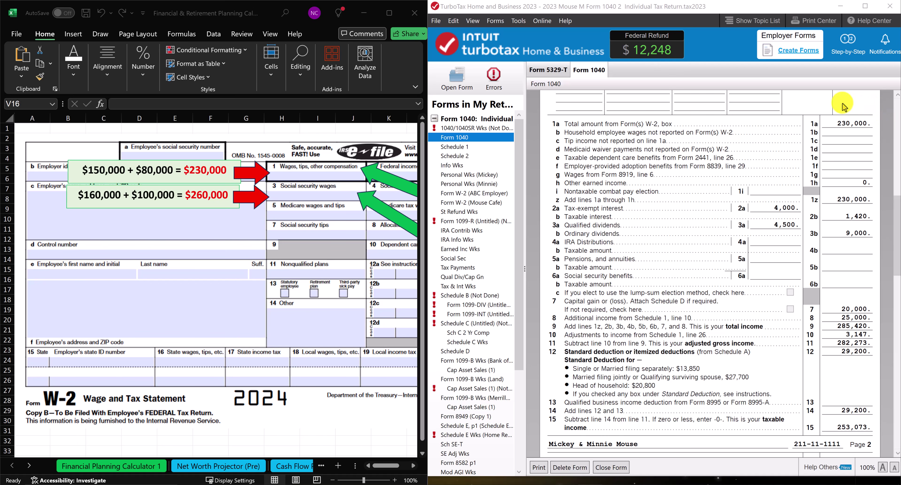
pyautogui.click(865, 142)
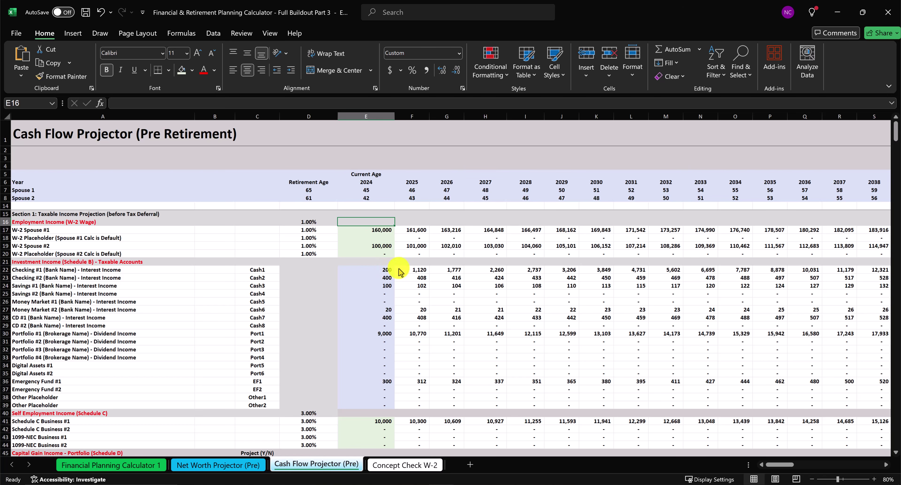
# - Review the pre-tax deferrals in the Cash Flow Projector's Section 2 against the Net Worth Projector's tax-deferred accounts and Form 1040 wages
pyautogui.scroll(-11, 400, 269)
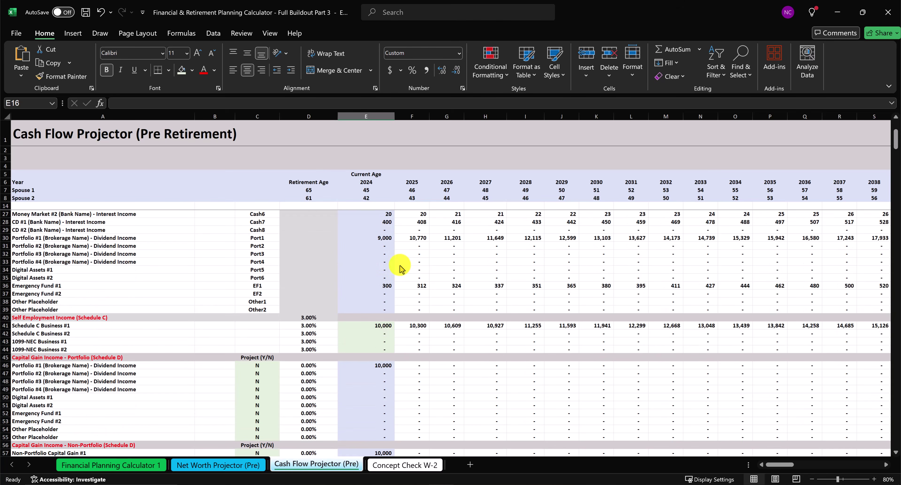
pyautogui.scroll(-4, 401, 269)
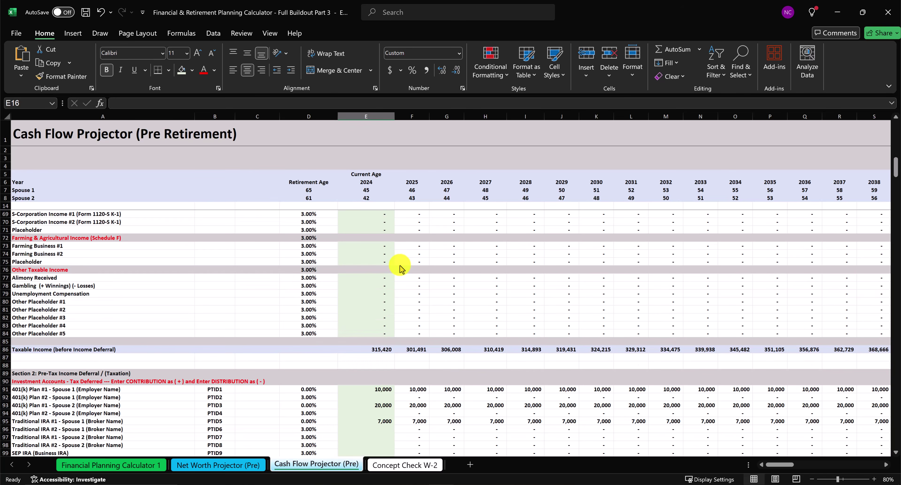
pyautogui.scroll(-6, 401, 270)
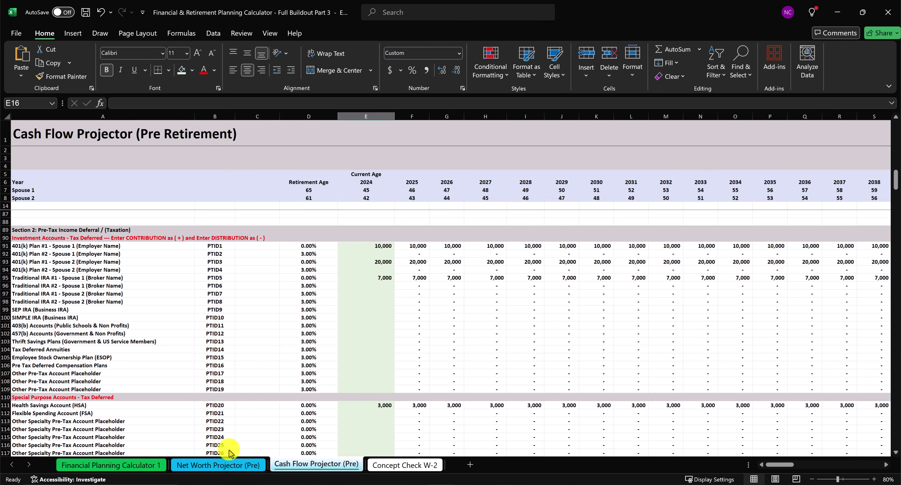
pyautogui.click(224, 461)
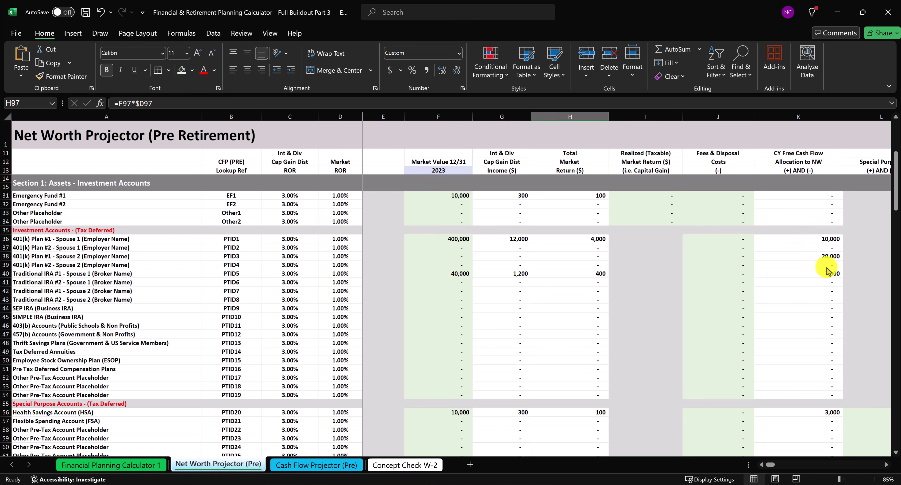
pyautogui.hotkey('ctrl', 'pagedown')
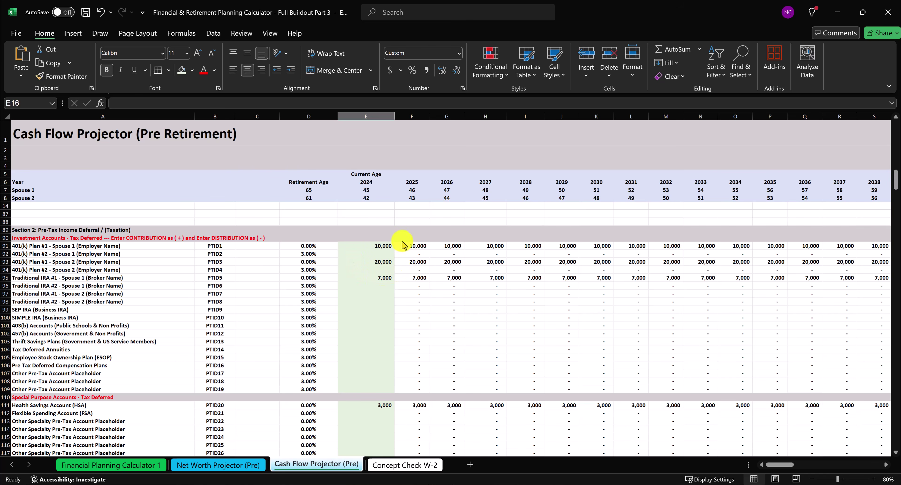
pyautogui.scroll(-7, 397, 348)
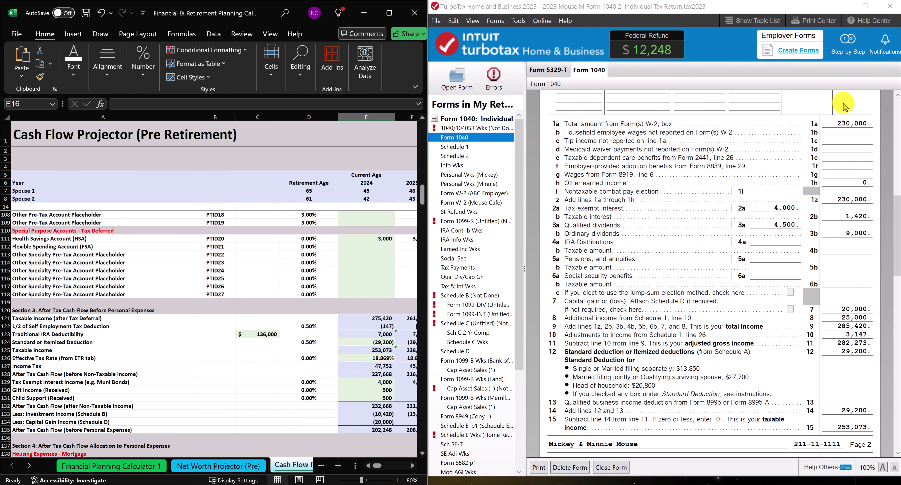
pyautogui.click(854, 142)
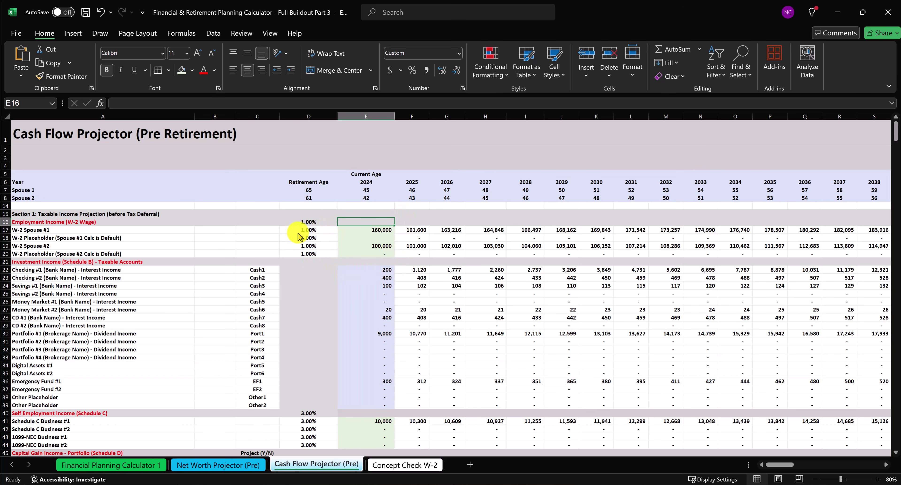
# - Set the W-2 Spouse #1 growth rate in the Cash Flow Projector to 1.5%
pyautogui.click(330, 231)
pyautogui.write('1.5')
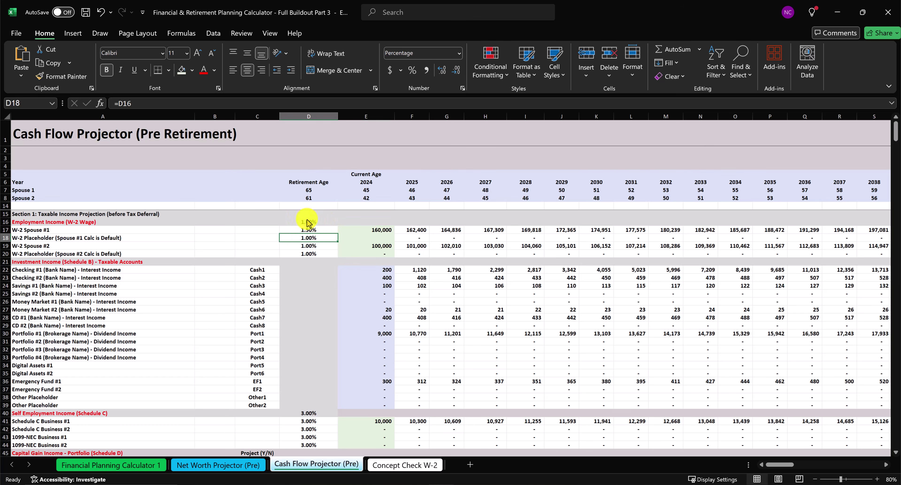
pyautogui.press('Return')
# - Set the W-2 Spouse #1 growth rate in the Cash Flow Projector to 2%
pyautogui.click(331, 229)
pyautogui.write('2')
pyautogui.press('Return')
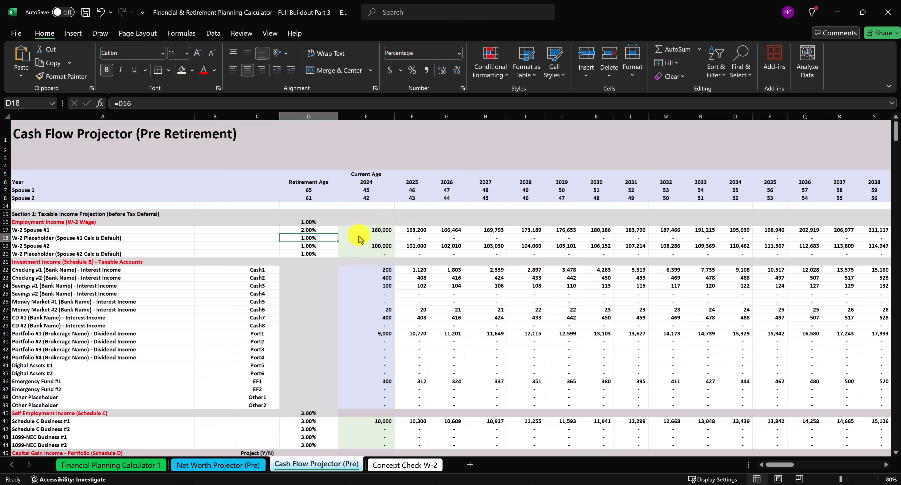
pyautogui.click(376, 219)
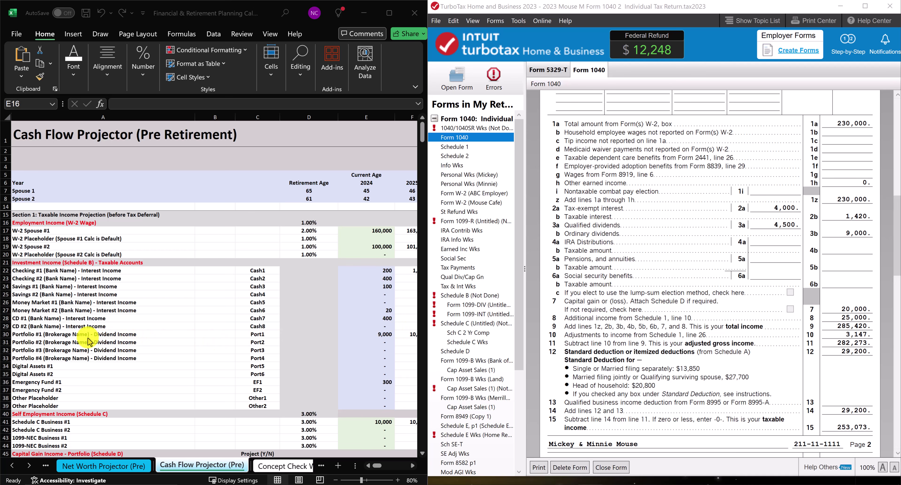
# - Select the 2024 interest income cells for the bank accounts and Emergency Fund #1 to compare their total with Form 1040 line 2b
pyautogui.click(364, 272)
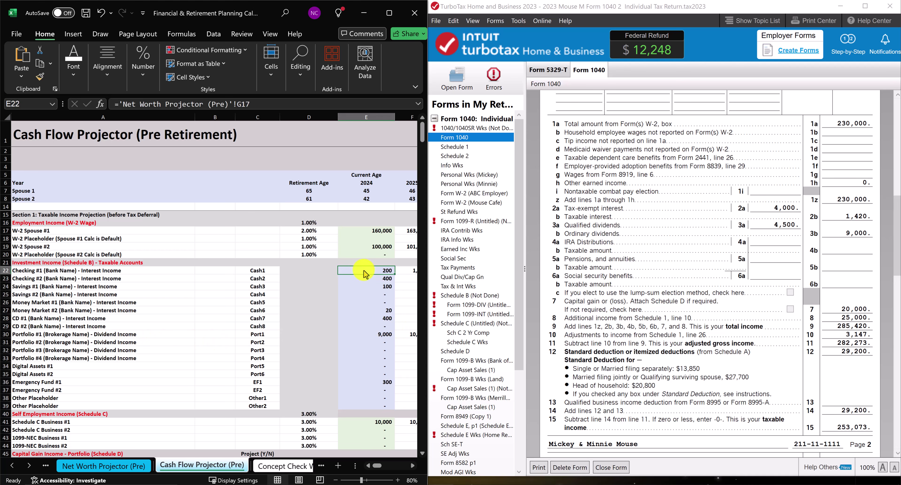
pyautogui.moveTo(368, 272); pyautogui.dragTo(368, 329)
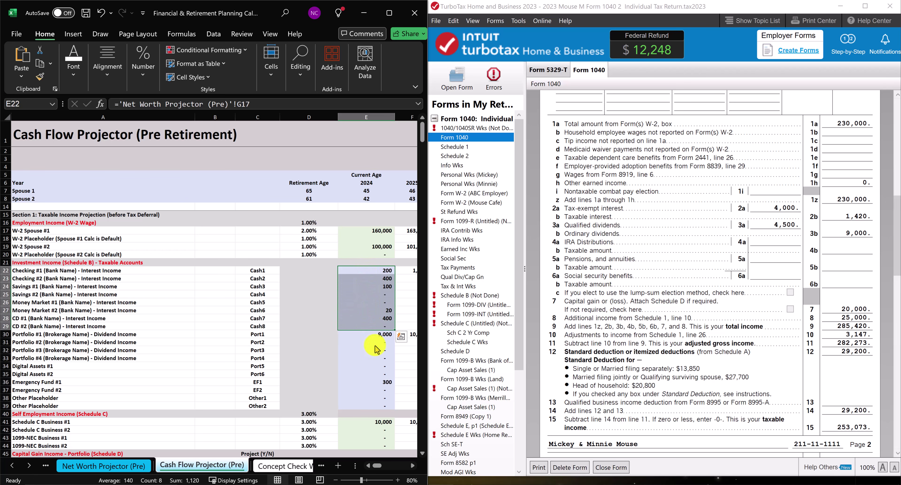
pyautogui.keyDown('ctrl'); pyautogui.click(381, 383); pyautogui.keyUp('ctrl')
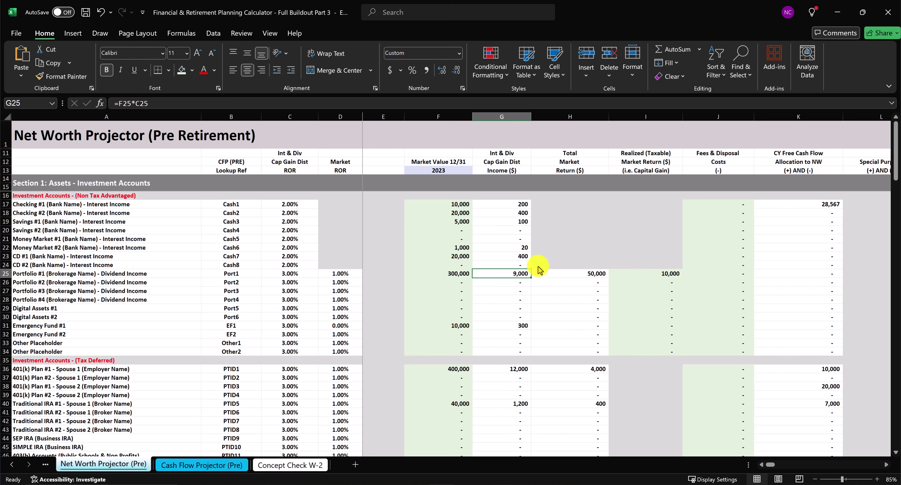
# - Inspect Portfolio #1's market value, dividend income, total market return and realized return in the Net Worth Projector
pyautogui.click(451, 274)
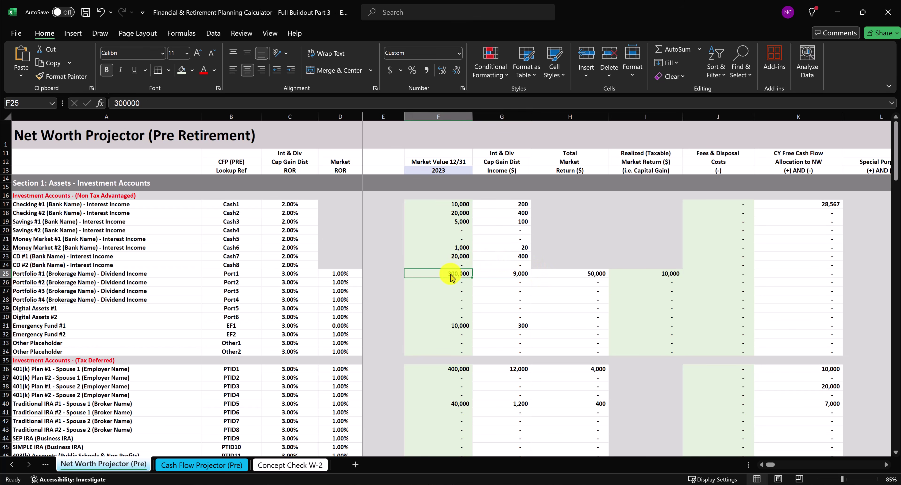
pyautogui.click(500, 275)
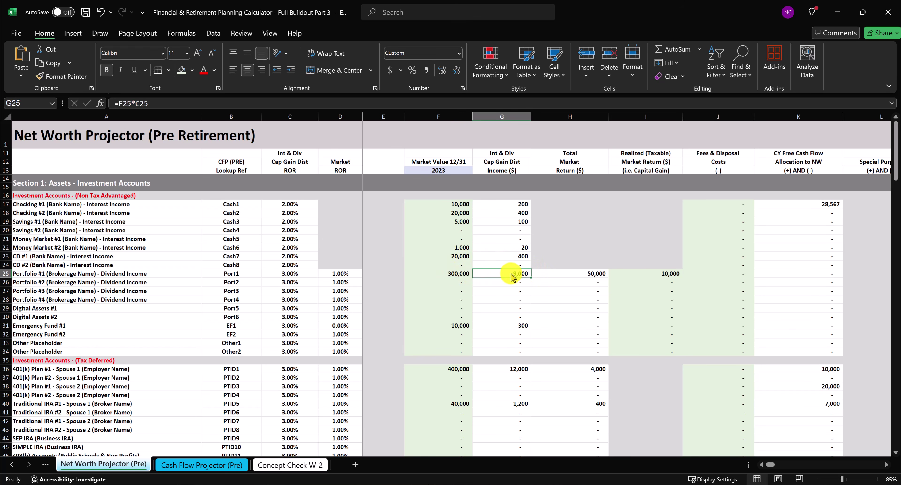
pyautogui.click(566, 277)
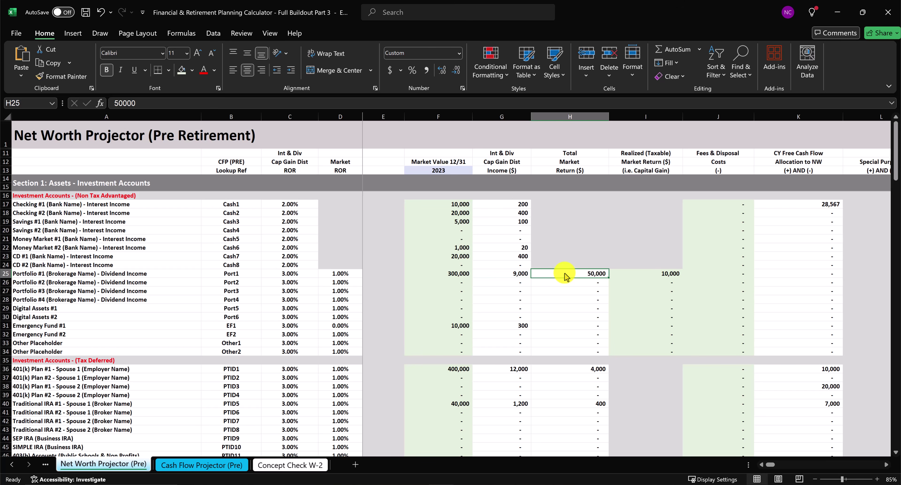
pyautogui.click(655, 279)
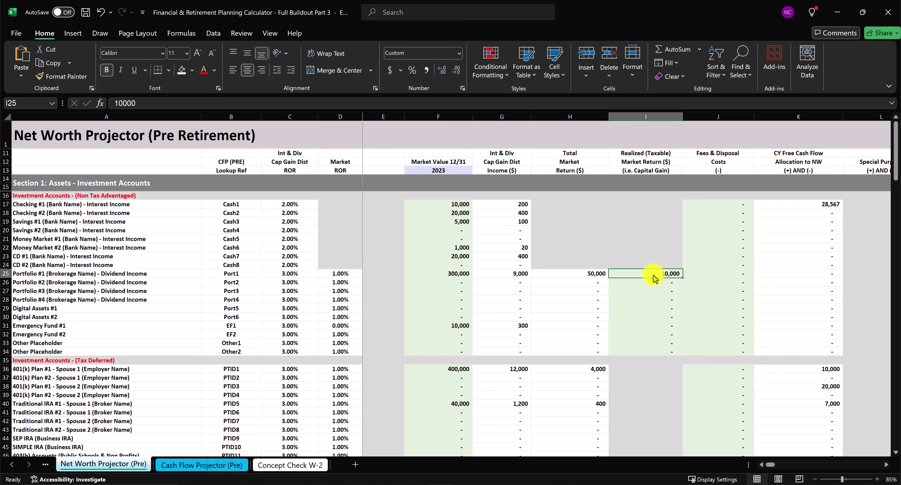
pyautogui.scroll(-1, 655, 279)
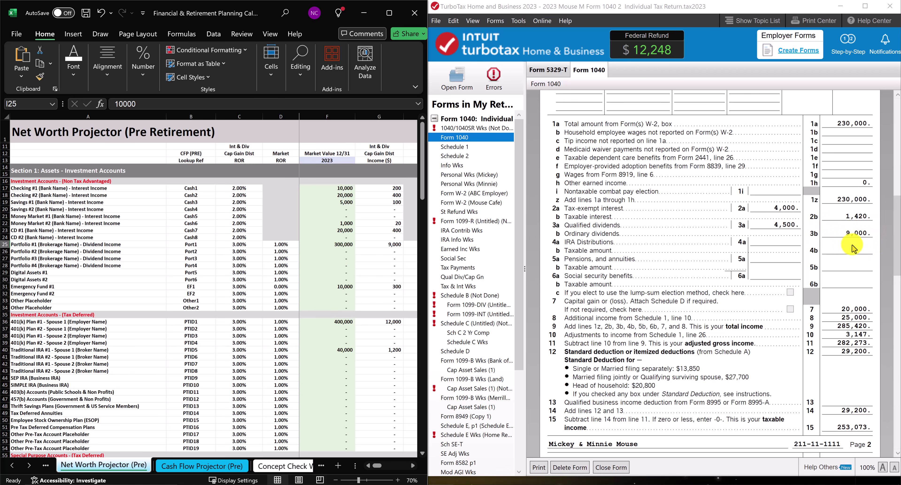
# - Compare the ordinary dividends on Form 1040 line 3b with the 2024 Schedule B investment income in the Cash Flow Projector
pyautogui.click(779, 234)
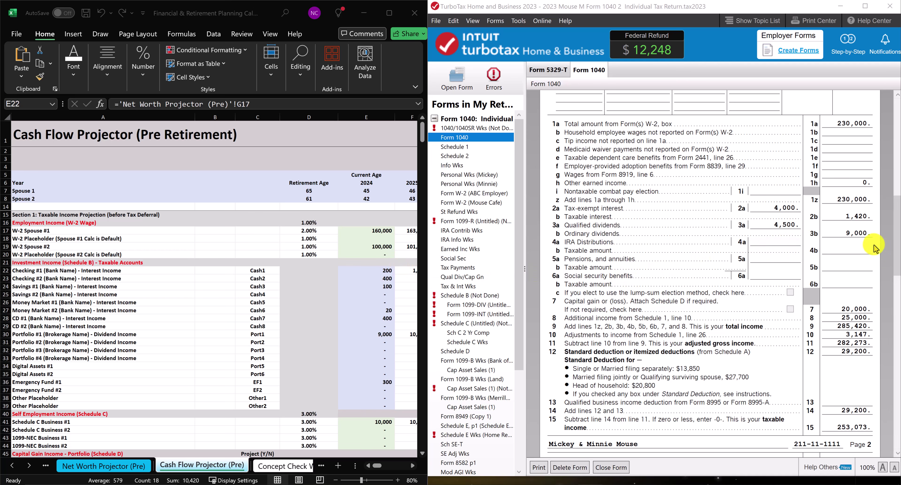
pyautogui.click(864, 250)
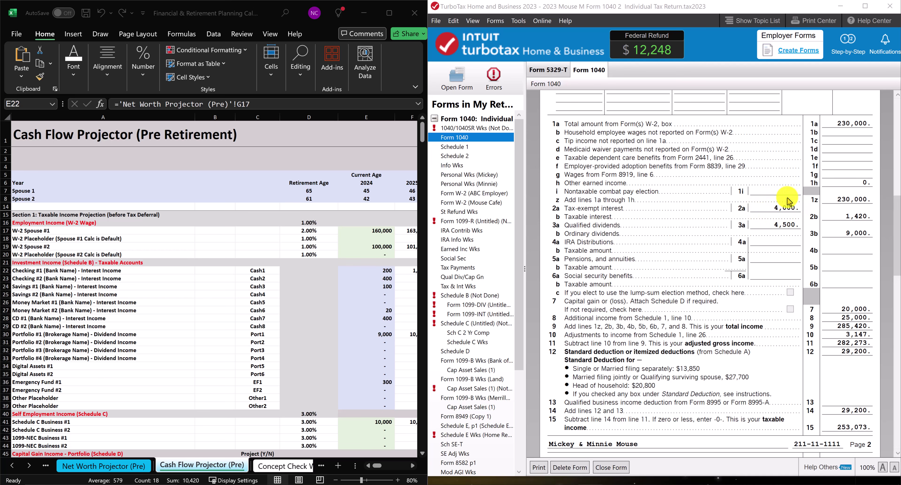
pyautogui.hotkey('ctrl', 'shift', 'Down')
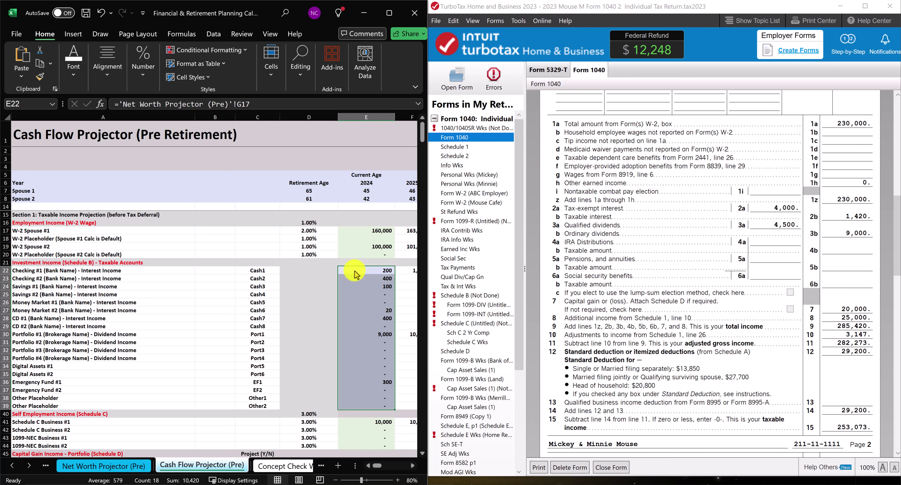
# - Find the 2024 Tax Exempt Interest Income cell in Section 3 of the Cash Flow Projector and compare it with Form 1040 line 2a
pyautogui.scroll(-15, 353, 273)
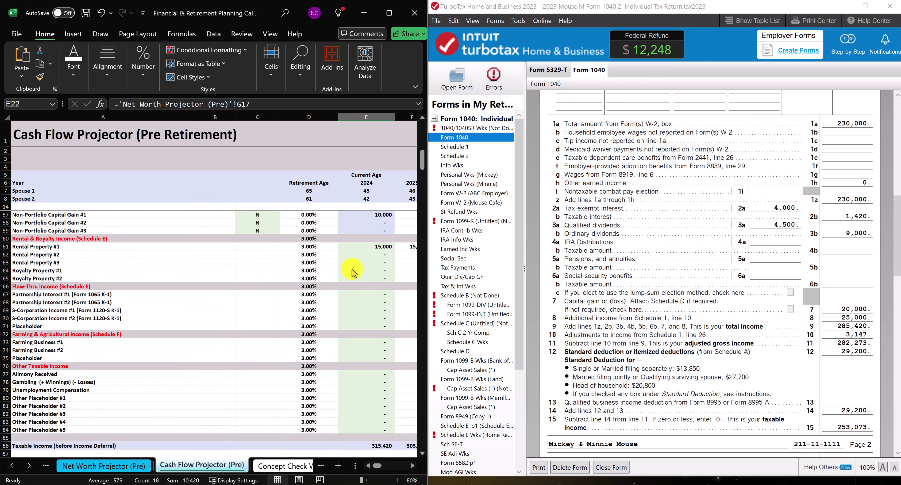
pyautogui.scroll(-15, 352, 273)
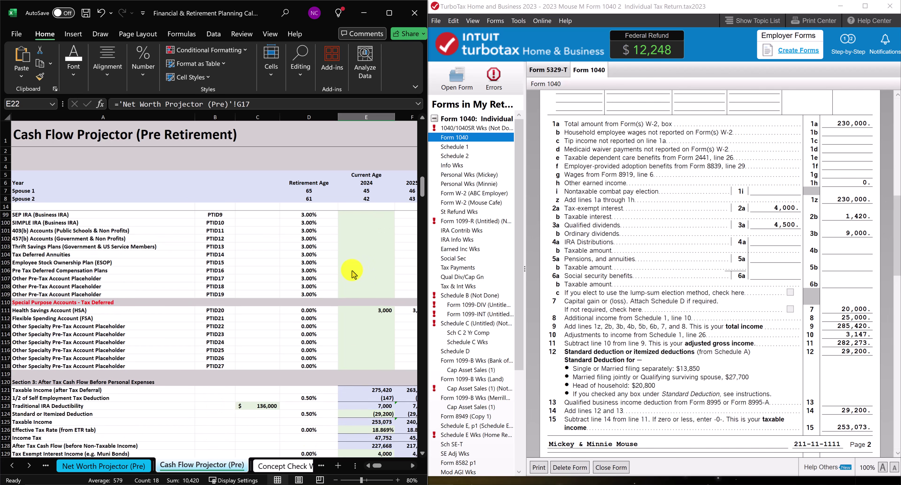
pyautogui.scroll(-4, 353, 274)
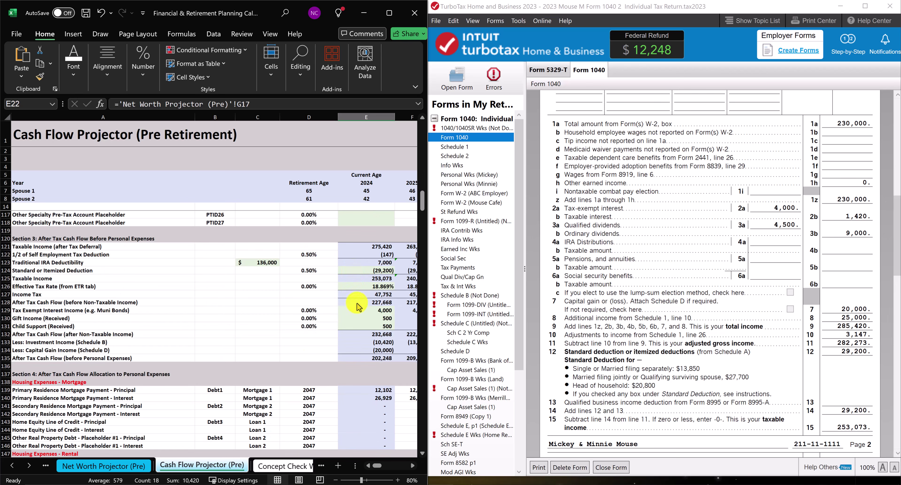
pyautogui.click(357, 312)
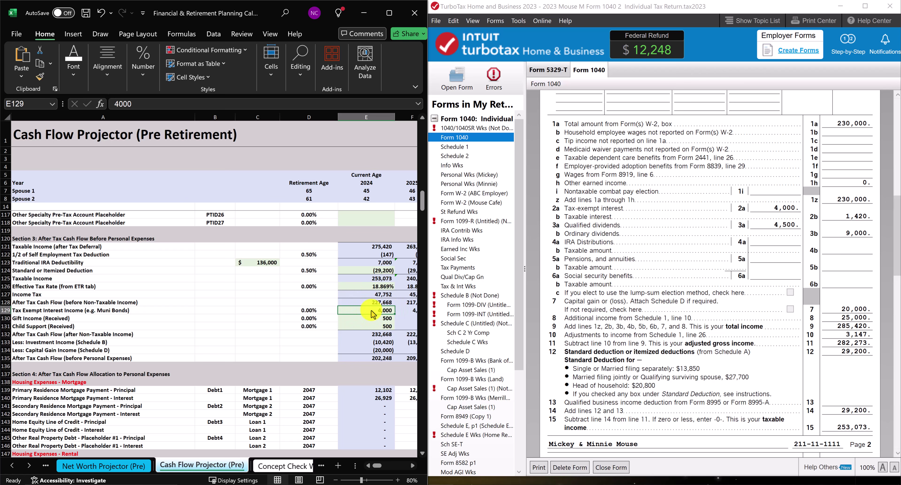
# - Open Schedule 1 of the tax return and compare its line 3 business income with the Cash Flow Projector's Schedule C income
pyautogui.scroll(20, 407, 279)
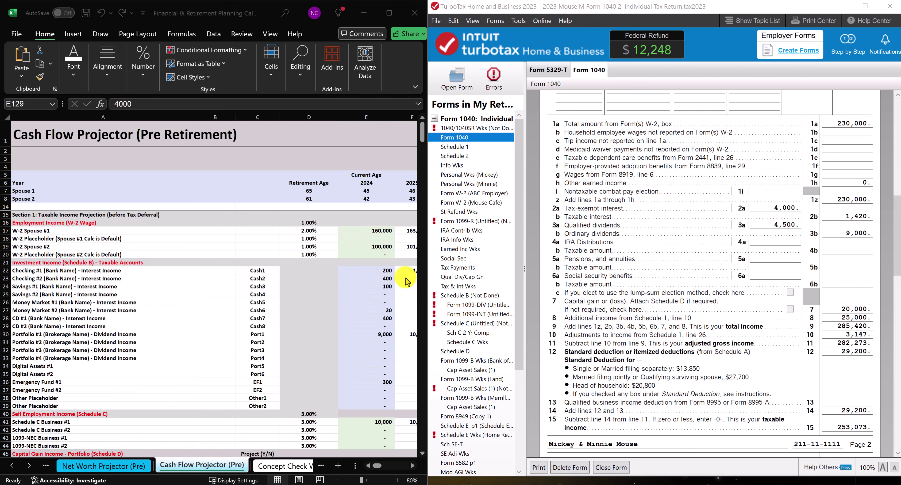
pyautogui.scroll(-5, 407, 280)
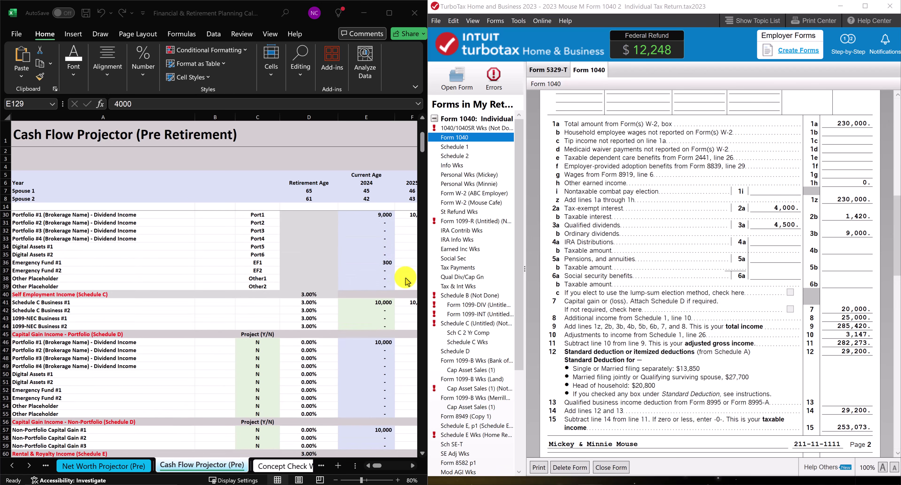
pyautogui.scroll(-1, 407, 280)
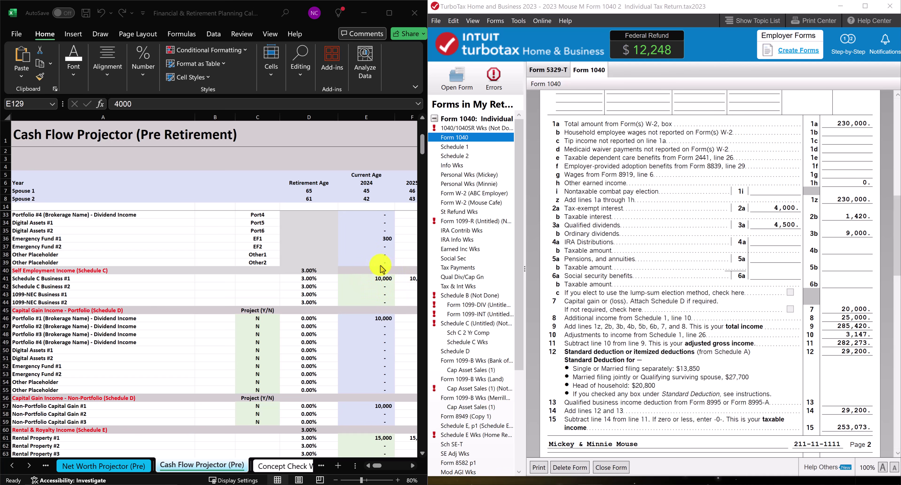
pyautogui.click(548, 334)
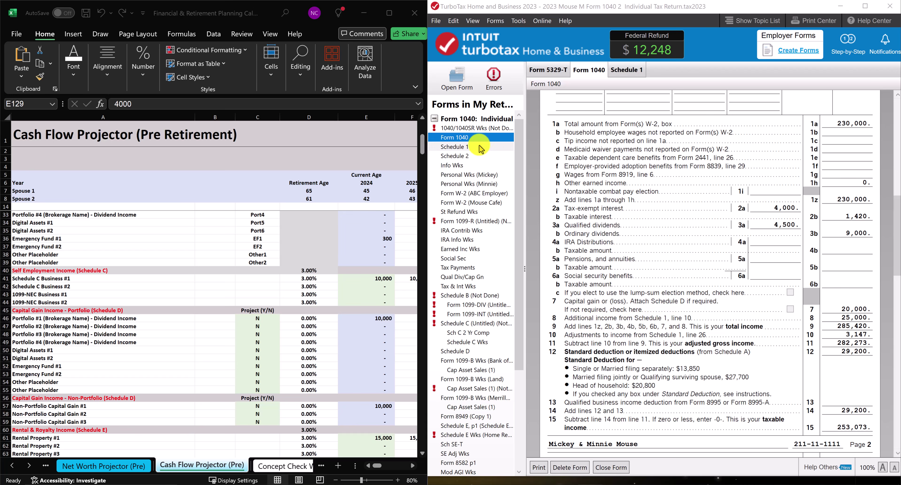
pyautogui.click(462, 146)
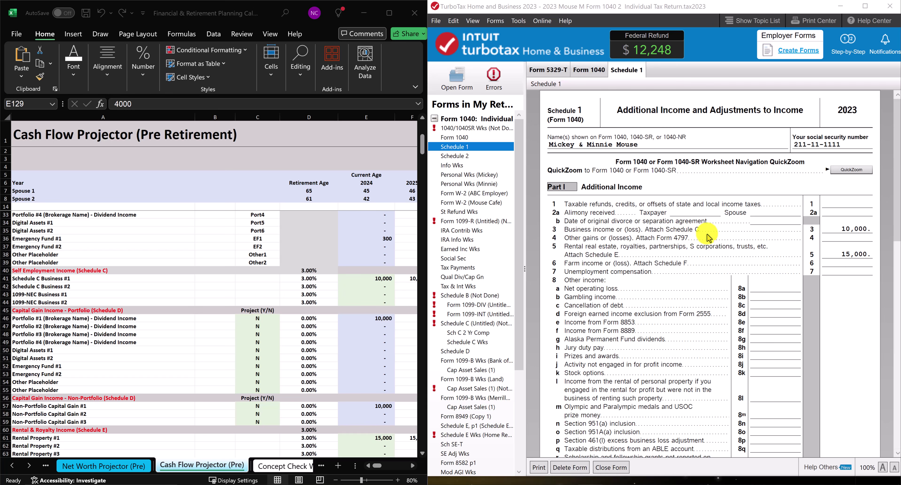
pyautogui.click(876, 239)
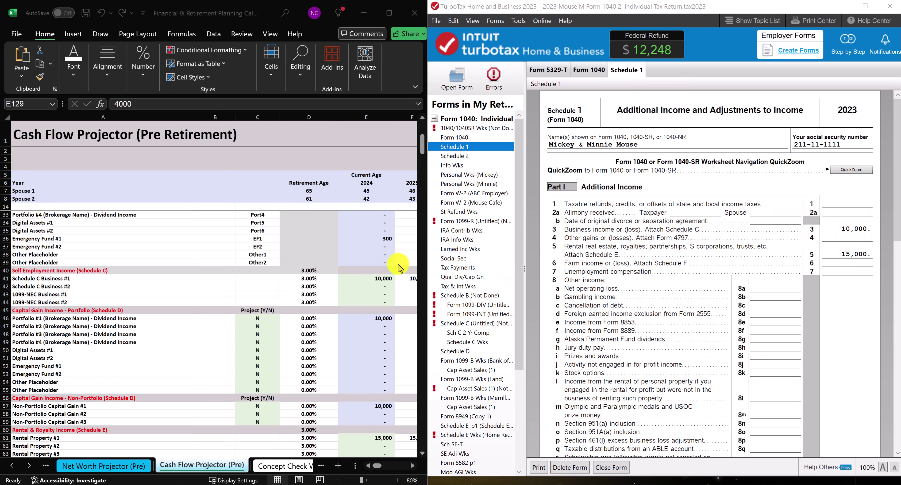
# - Compare the 2024 Schedule D portfolio and non-portfolio capital gains in the Cash Flow Projector with Form 1040 line 7
pyautogui.scroll(-2, 351, 274)
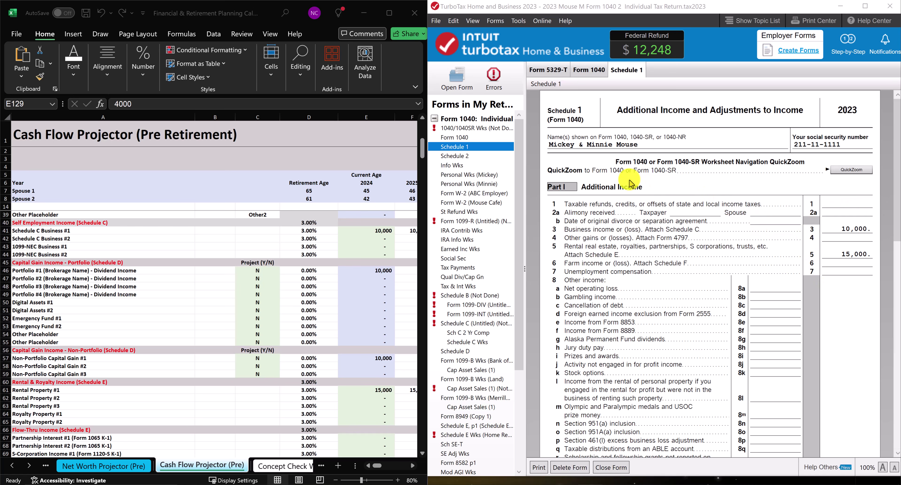
pyautogui.click(454, 139)
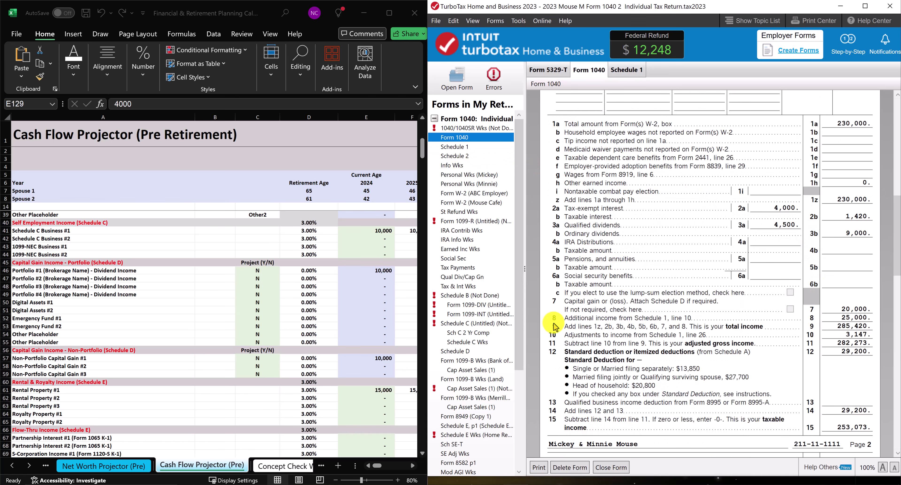
pyautogui.click(824, 320)
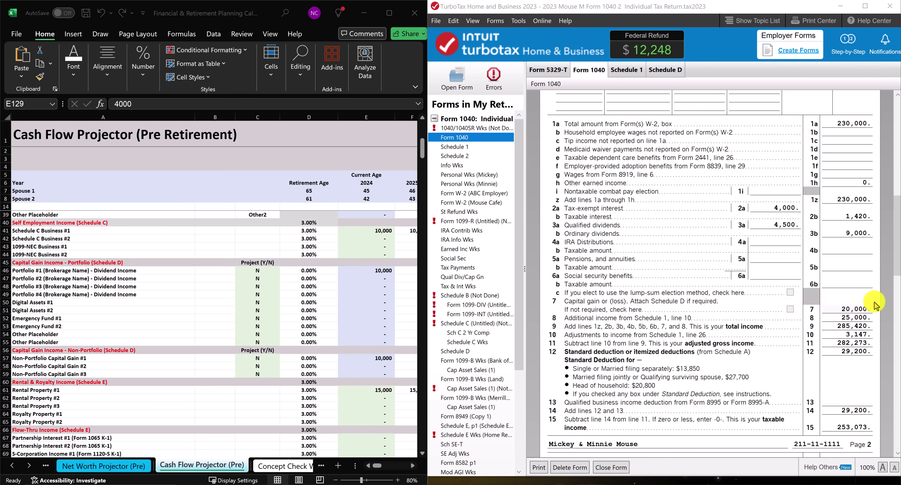
pyautogui.click(874, 311)
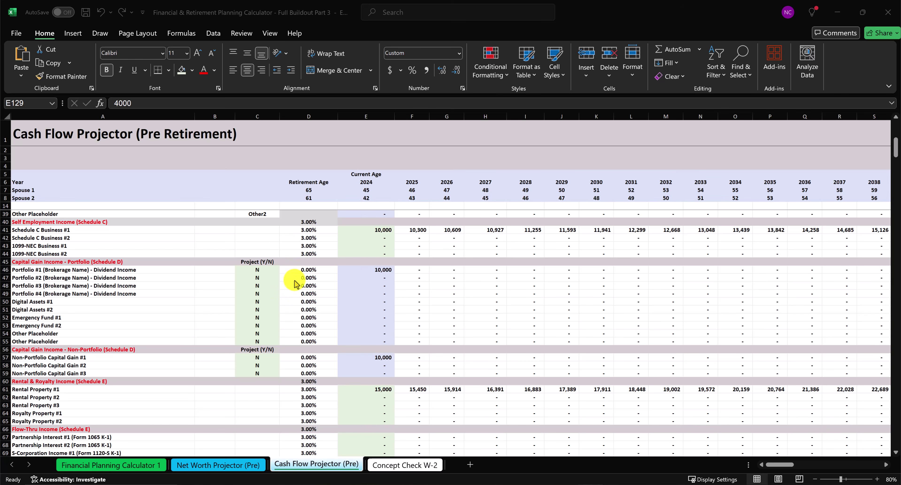
# - Set the Project option to Y for Portfolio #1 under Capital Gain Income - Portfolio and its growth rate to 1%
pyautogui.click(265, 273)
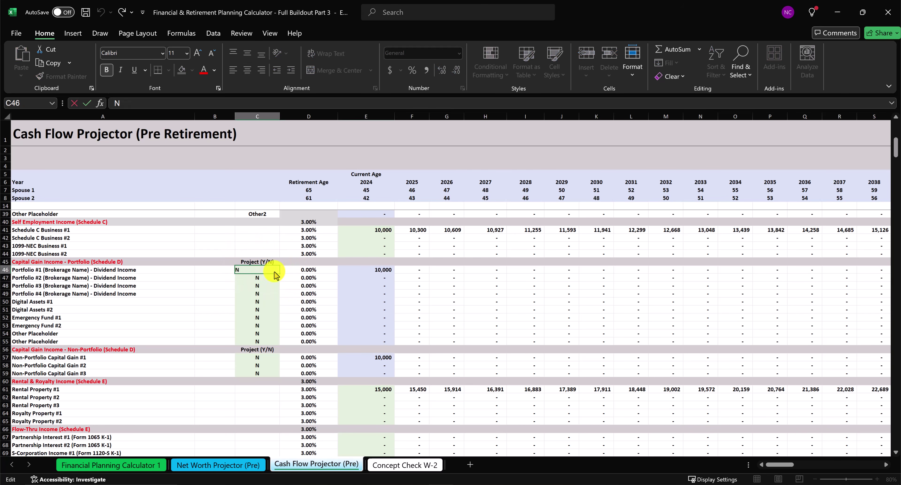
pyautogui.press('Return')
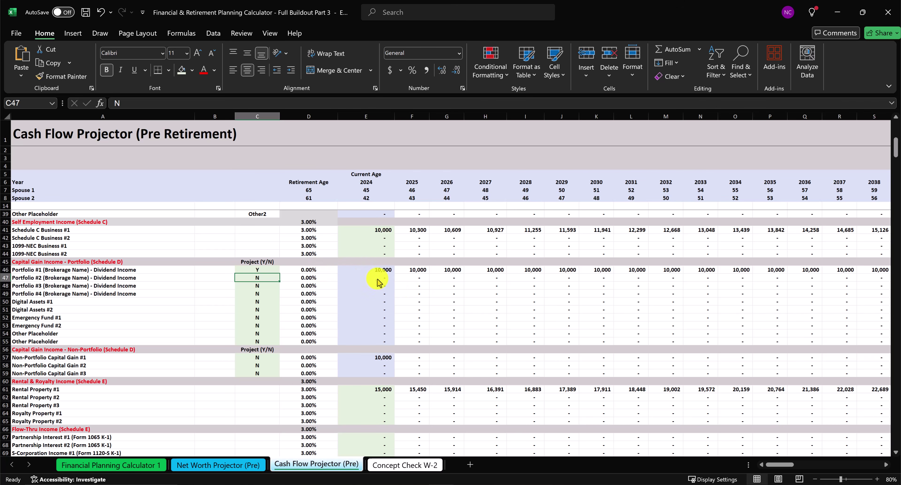
pyautogui.click(315, 273)
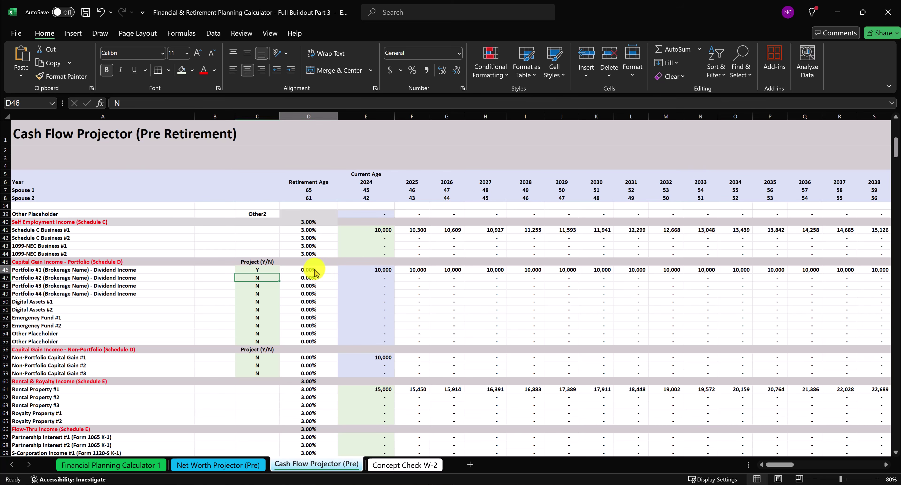
pyautogui.write('1')
pyautogui.press('Return')
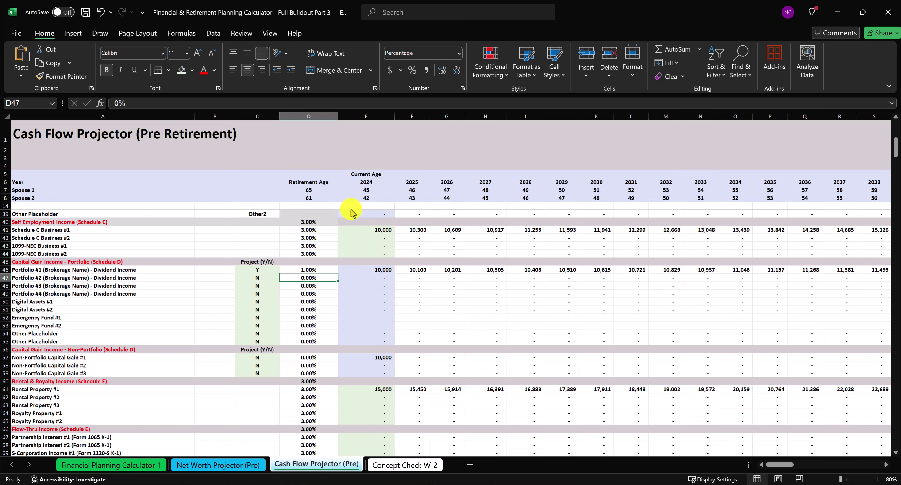
# - Set the growth rate of Portfolio #1's Schedule D capital gain to -3%
pyautogui.click(317, 270)
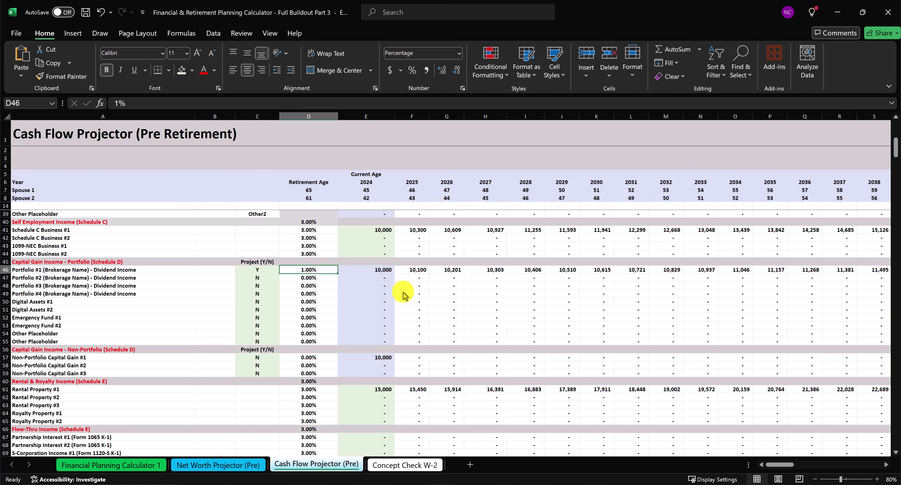
pyautogui.write('-')
pyautogui.write('3.00%')
pyautogui.press('Return')
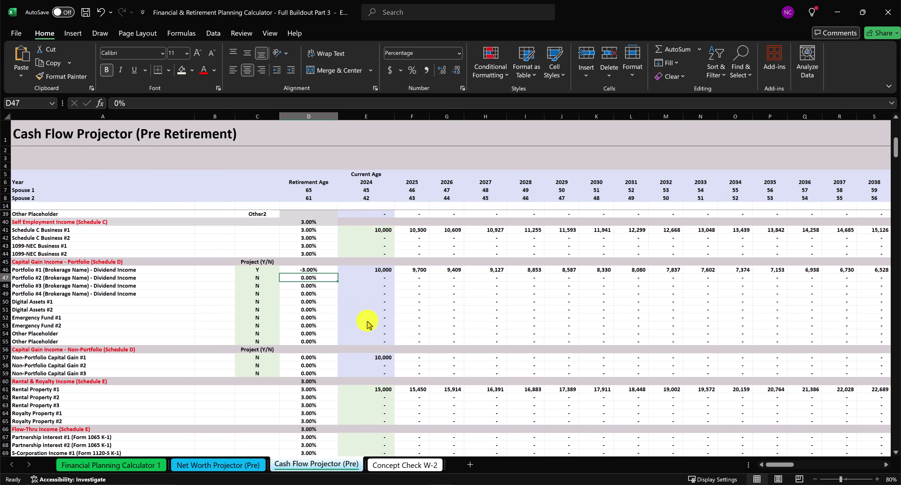
# - Switch the Project option of Portfolio #1's capital gain to N and back to Y
pyautogui.click(265, 274)
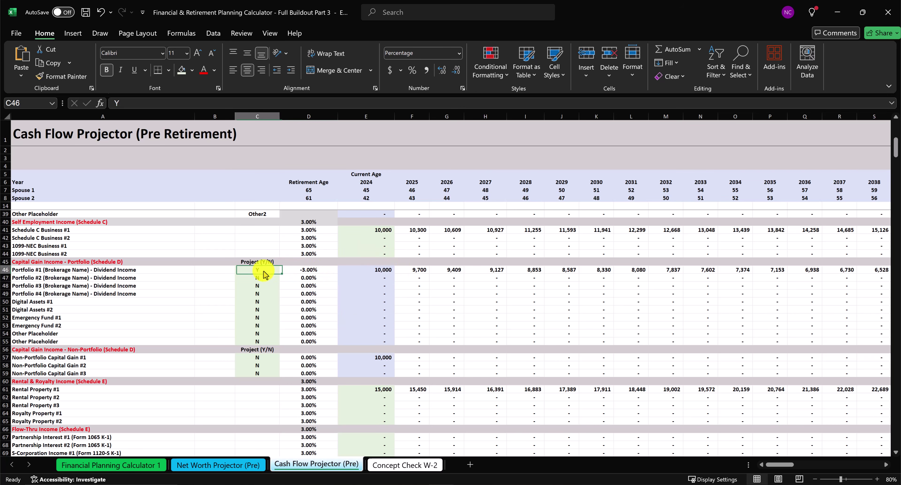
pyautogui.write('N')
pyautogui.press('Return')
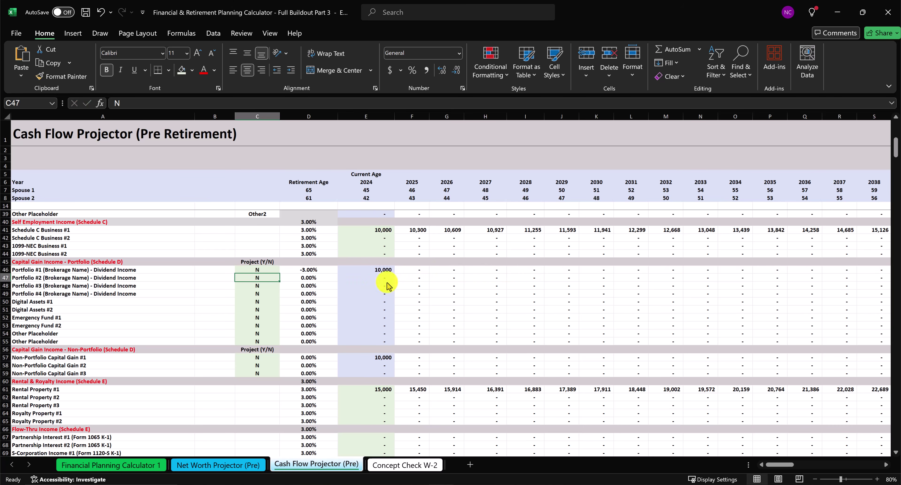
pyautogui.click(264, 271)
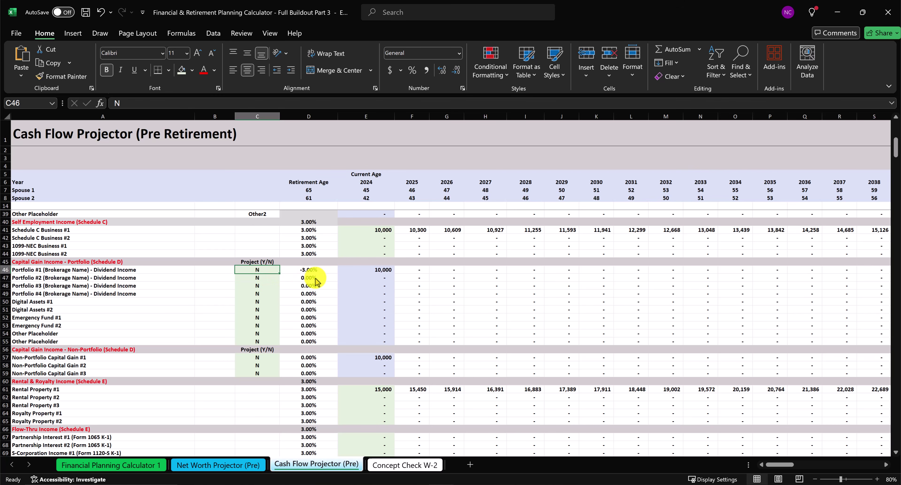
pyautogui.write('Y')
pyautogui.press('Return')
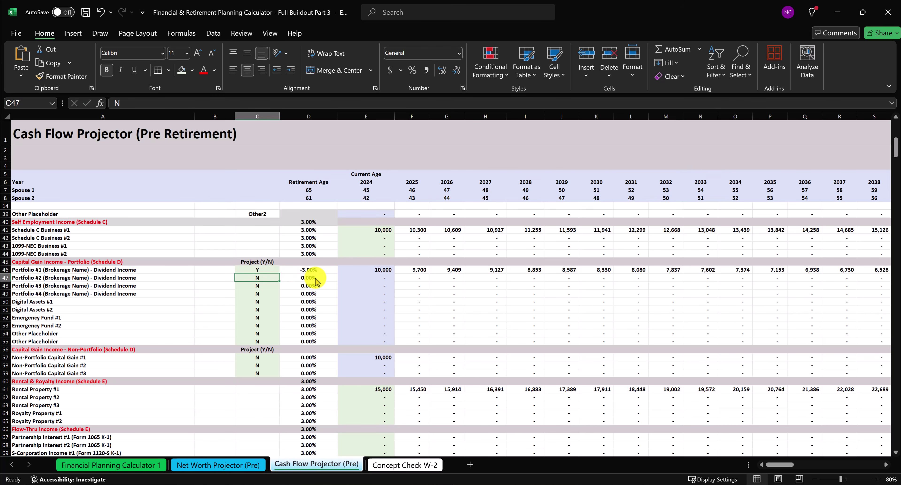
pyautogui.press('Up')
pyautogui.press('Up')
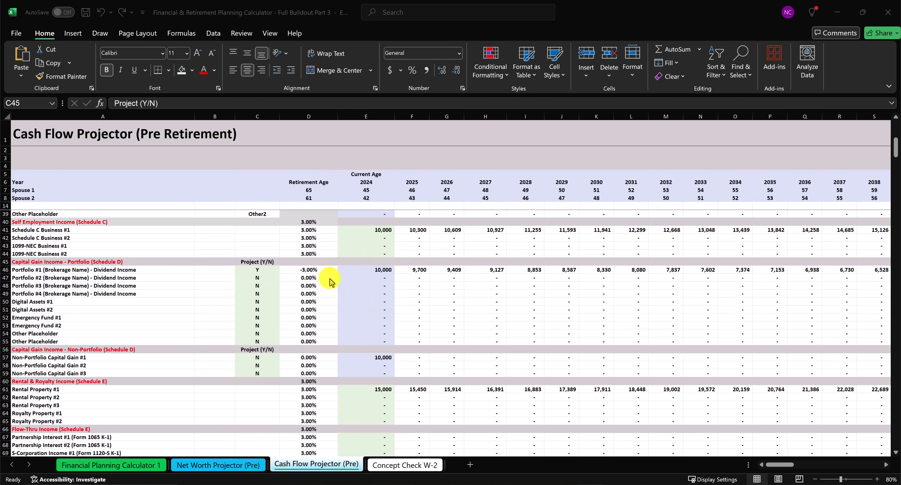
# - Set Portfolio #1's realized market return in the Net Worth Projector to -3000 and return to the Cash Flow Projector
pyautogui.click(214, 468)
pyautogui.click(214, 468)
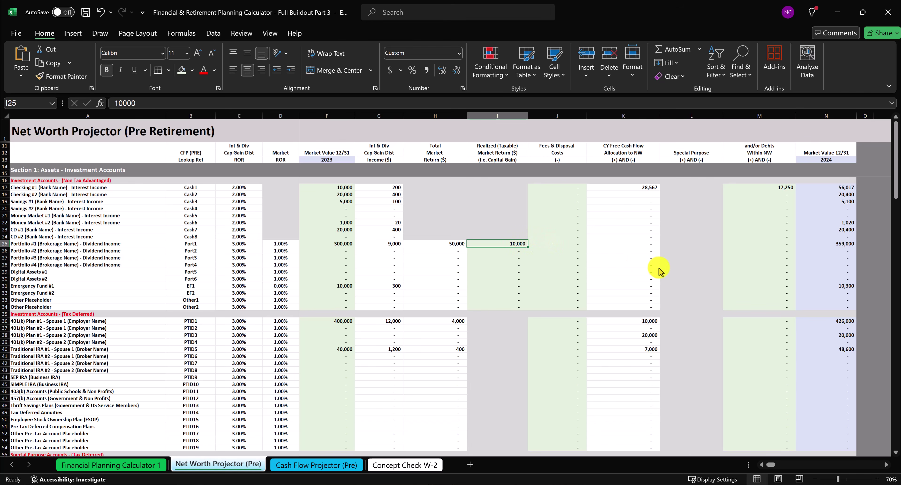
pyautogui.write('-300')
pyautogui.press('Return')
pyautogui.hotkey('ctrl', 'pagedown')
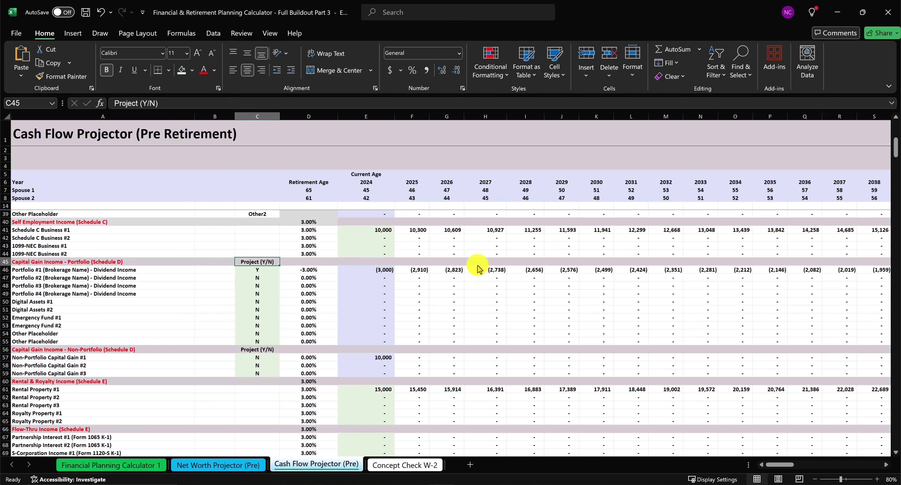
# - Try a 3% growth rate on Portfolio #1's Schedule D capital loss and reset the rate to 0%
pyautogui.click(316, 272)
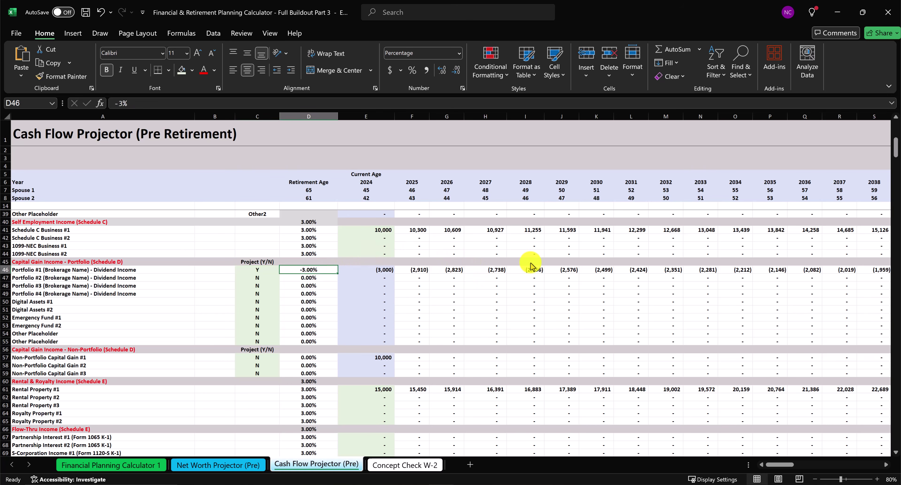
pyautogui.write('3%')
pyautogui.press('Return')
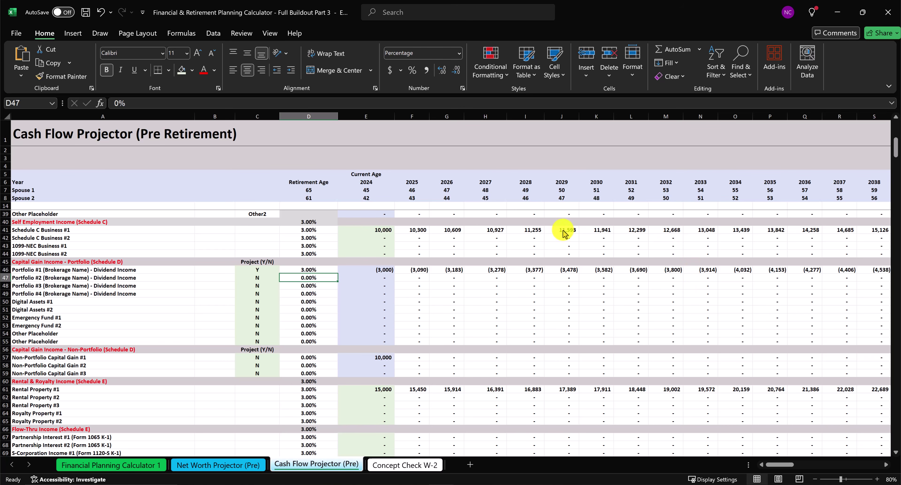
pyautogui.click(310, 270)
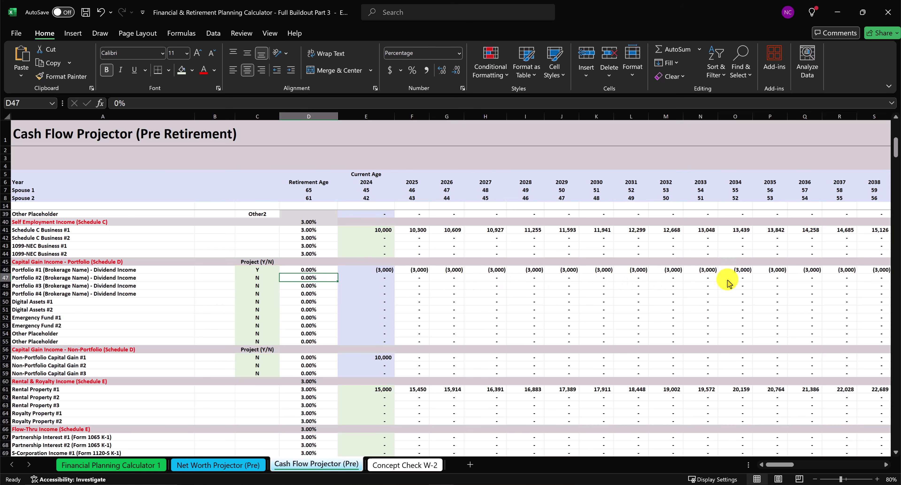
pyautogui.click(828, 278)
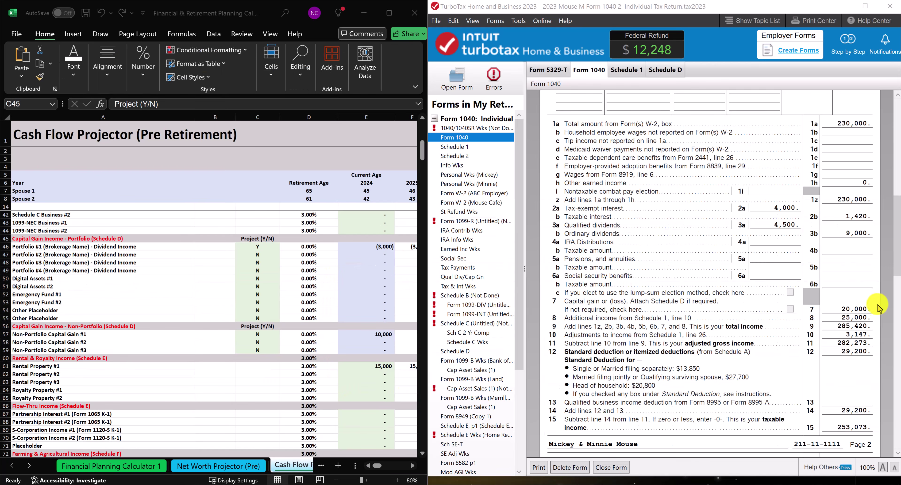
# - Compare the 2024 Taxable Income (before Income Deferral) and the Section 2 pre-tax deferrals with the income lines on Form 1040
pyautogui.click(872, 310)
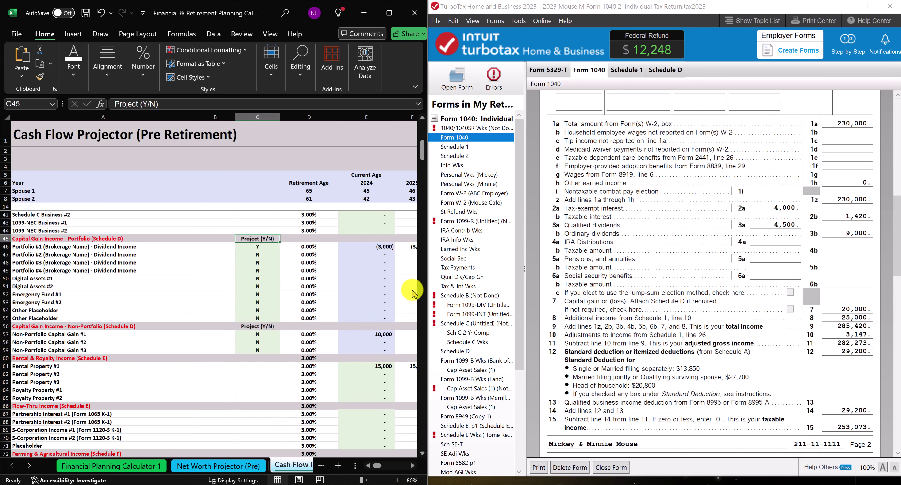
pyautogui.scroll(-5, 413, 236)
pyautogui.scroll(-8, 413, 293)
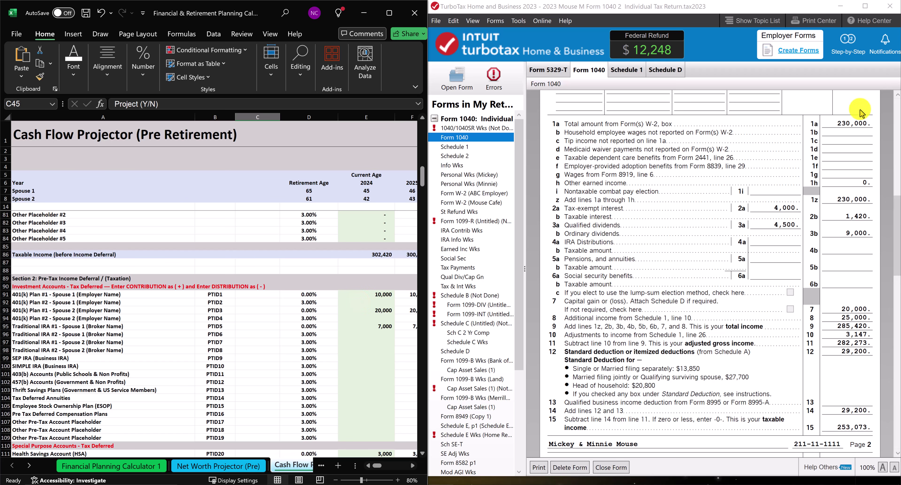
pyautogui.click(853, 144)
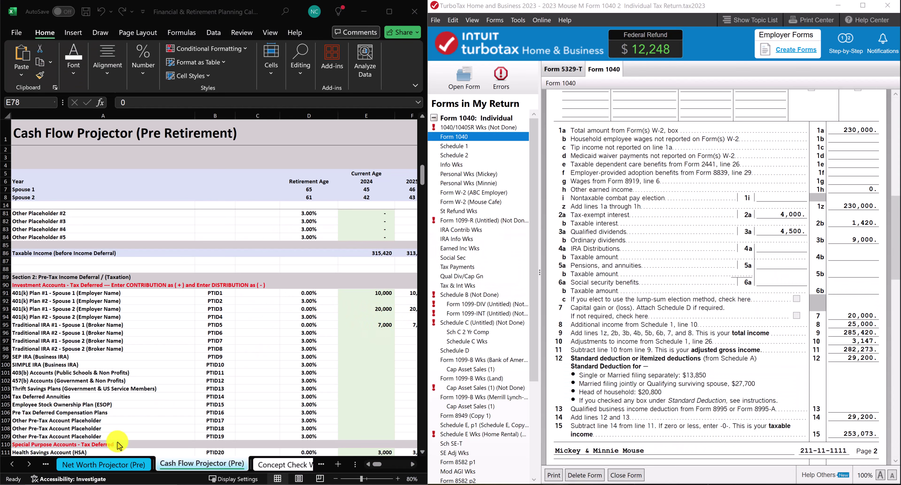
# - Set Portfolio #1's realized market return in the Net Worth Projector to 10000 and check its 2024 capital gain in the Cash Flow Projector
pyautogui.click(105, 465)
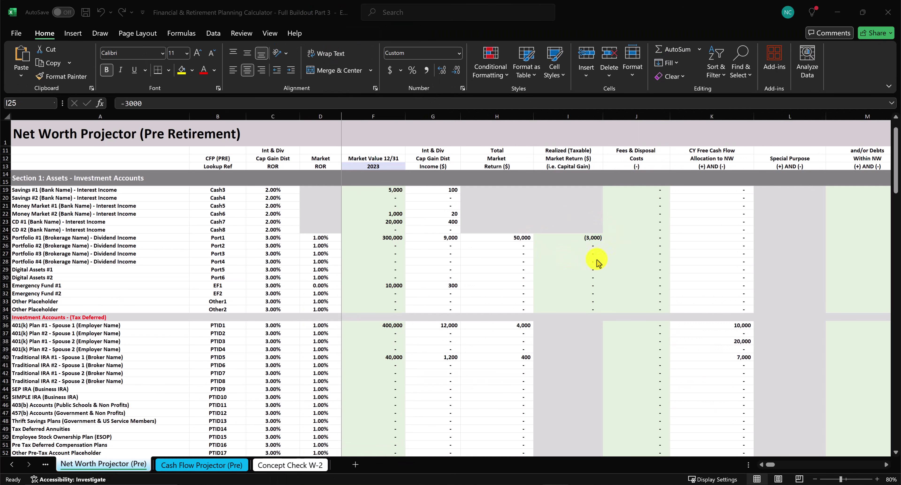
pyautogui.click(594, 241)
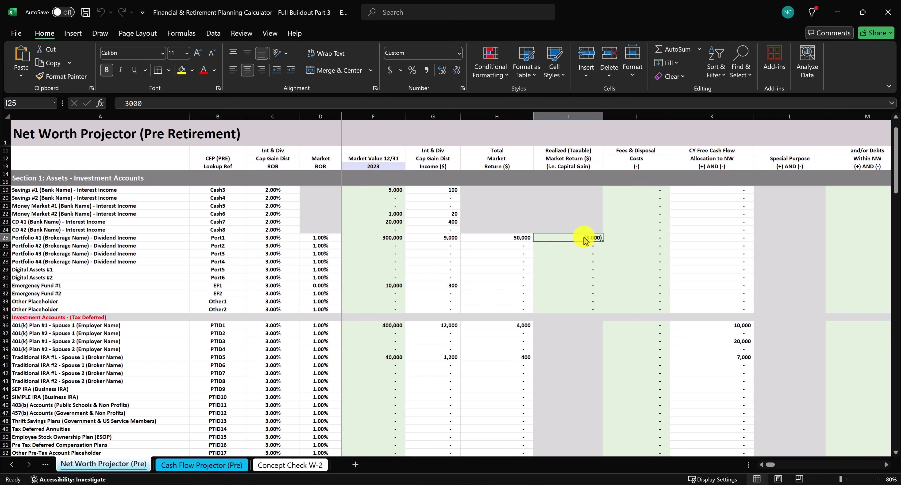
pyautogui.doubleClick(584, 241)
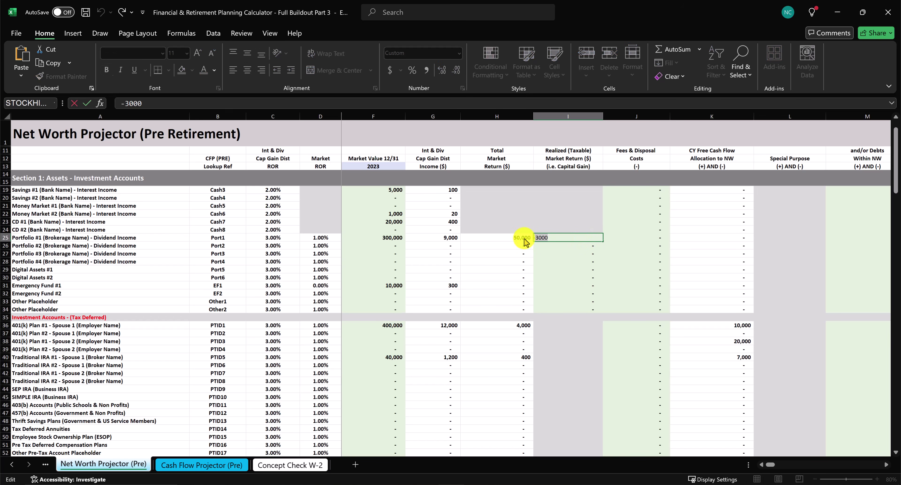
pyautogui.write('10')
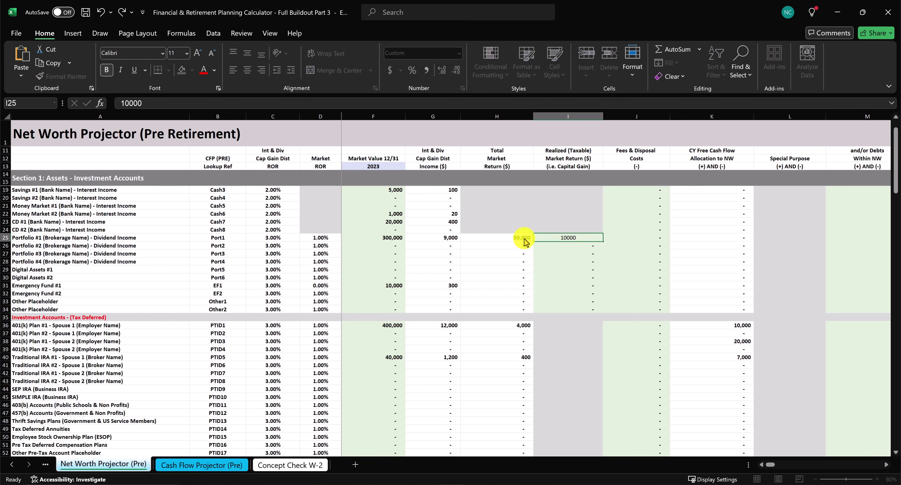
pyautogui.press('Return')
pyautogui.click(660, 285)
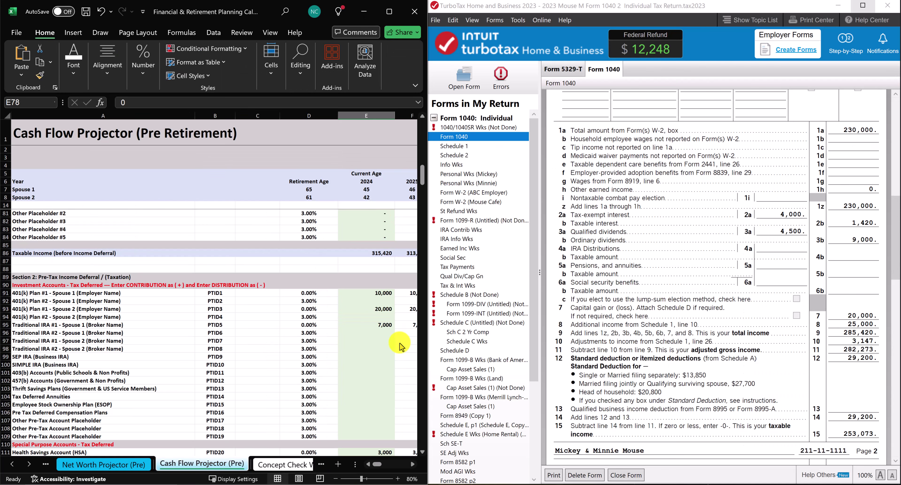
pyautogui.scroll(10, 402, 229)
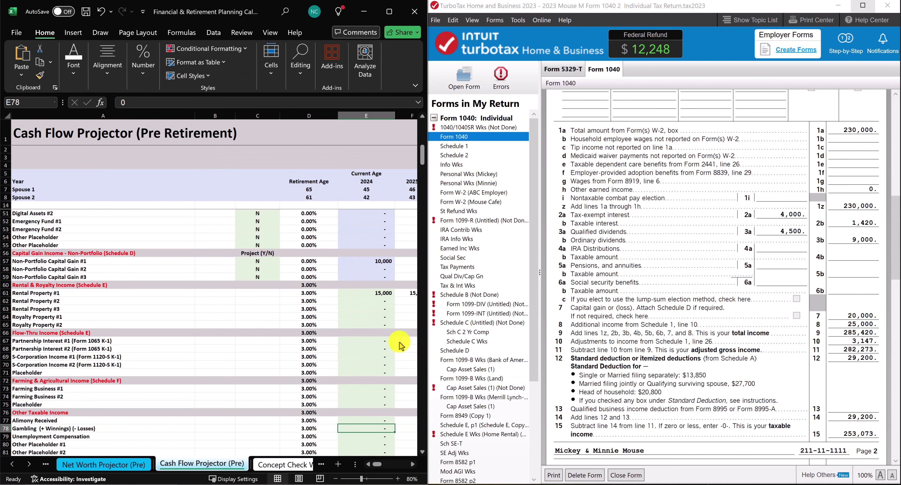
pyautogui.scroll(3, 399, 346)
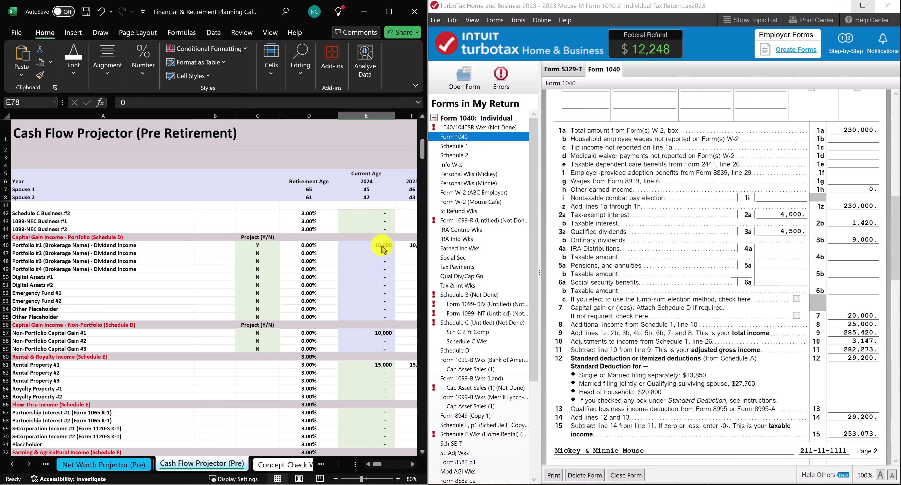
# - Compare the Health Savings Account contribution in Section 2 of the Cash Flow Projector with the deduction on Schedule 1 line 13
pyautogui.scroll(-16, 403, 301)
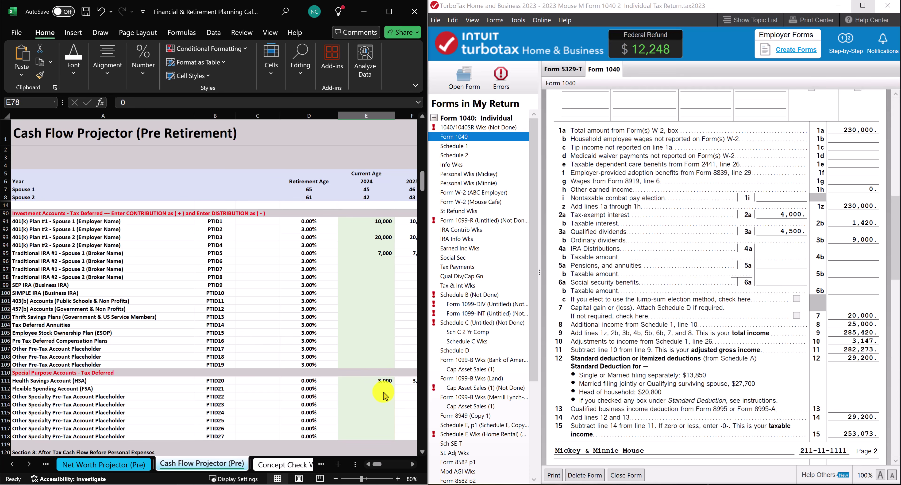
pyautogui.click(467, 146)
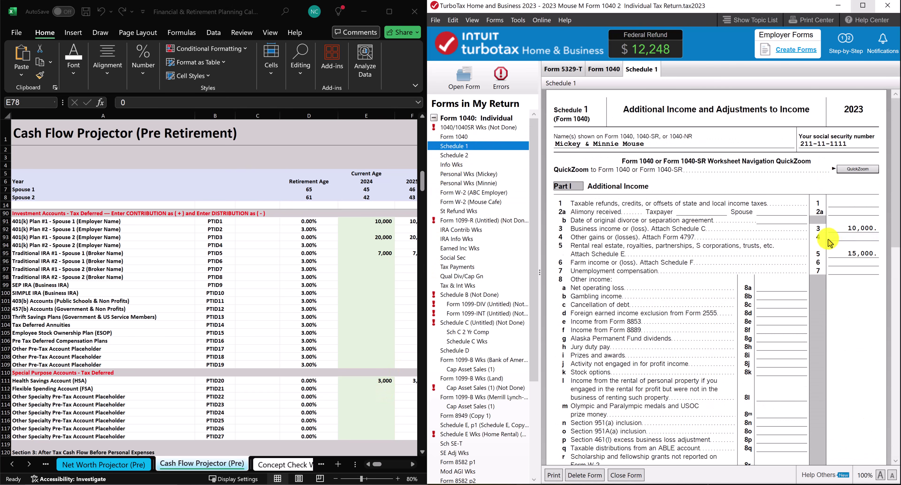
pyautogui.scroll(-12, 829, 241)
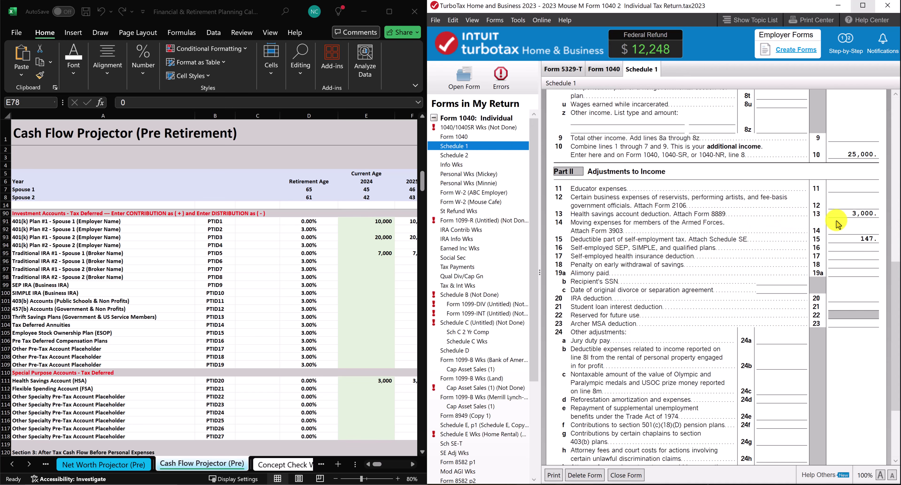
pyautogui.click(845, 205)
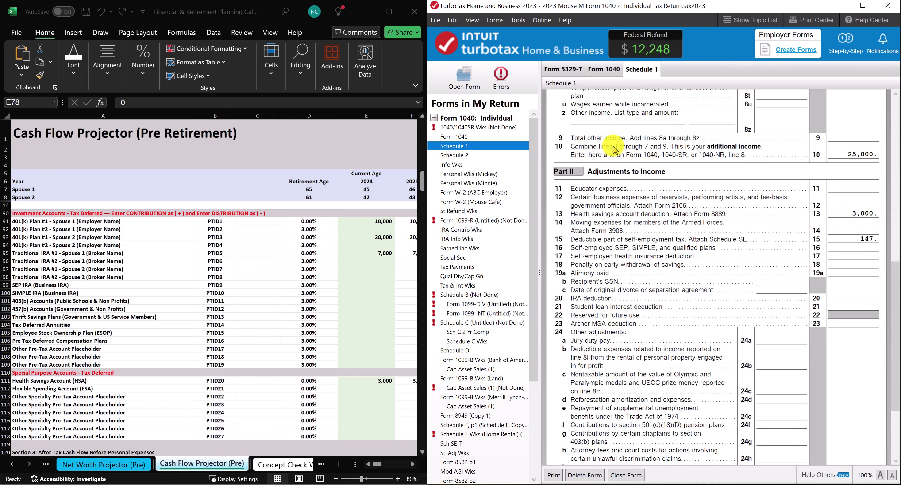
# - Examine total income, adjustments to income and adjusted gross income on lines 9 to 11 of Form 1040
pyautogui.click(462, 137)
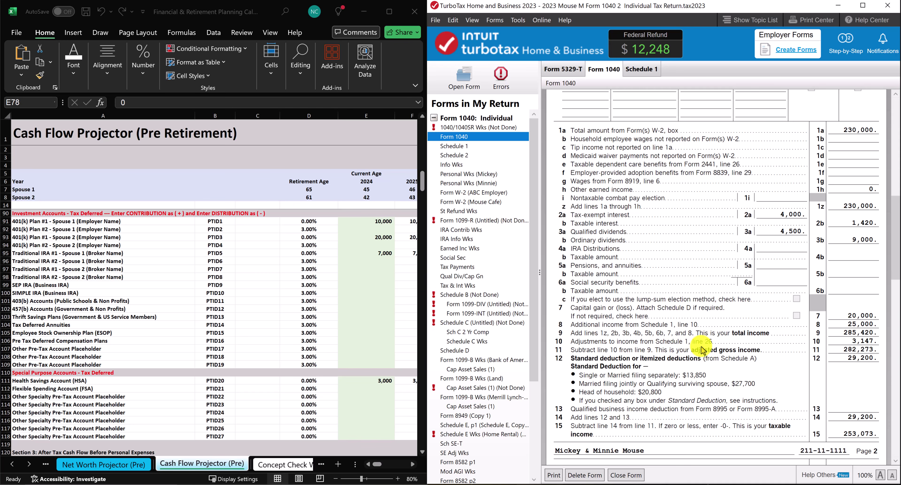
pyautogui.click(855, 349)
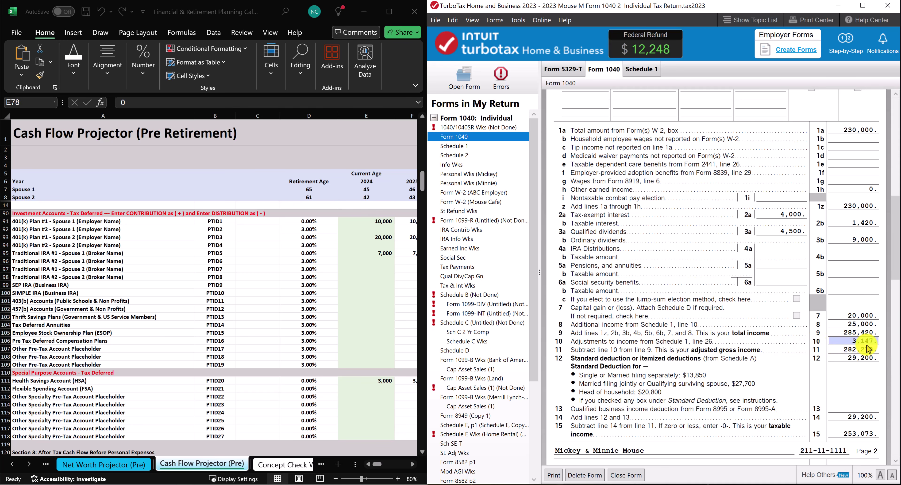
pyautogui.click(852, 335)
pyautogui.click(847, 342)
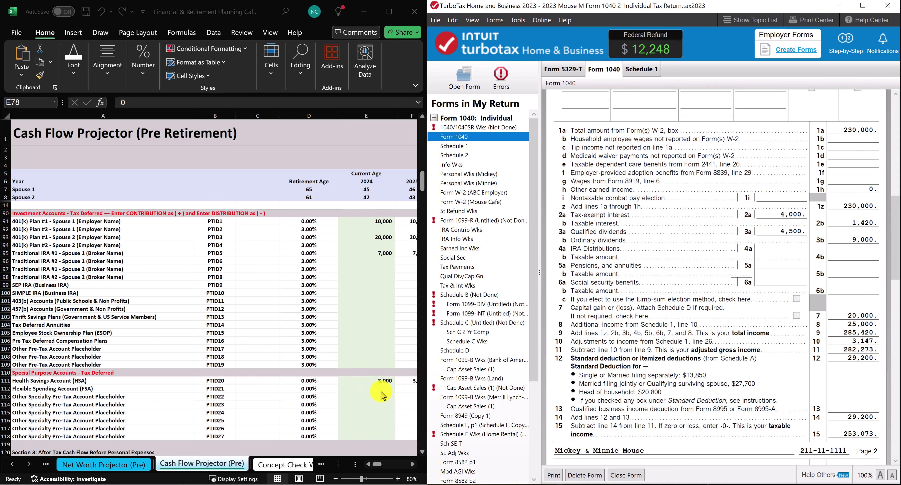
# - Compare Section 3's self-employment tax deduction, IRA deductibility and taxable income with Form 1040 lines 10 to 15 and the Section 2 contributions
pyautogui.scroll(-6, 399, 386)
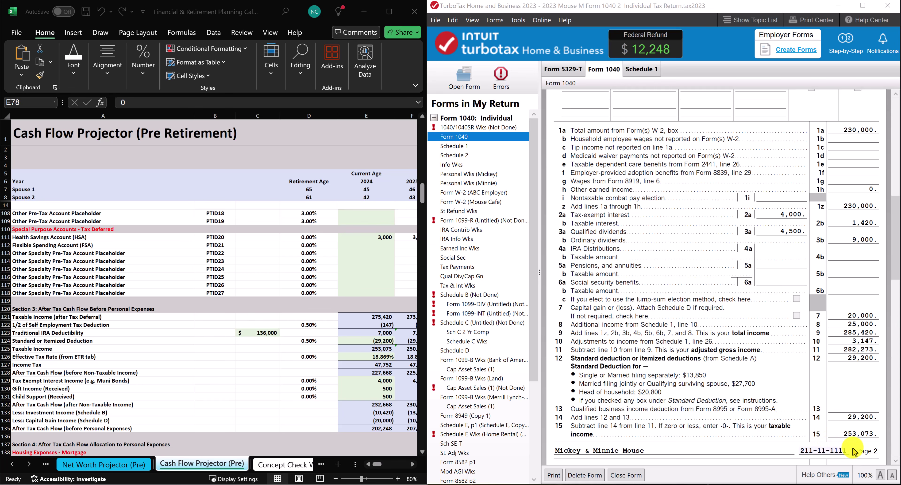
pyautogui.click(15, 310)
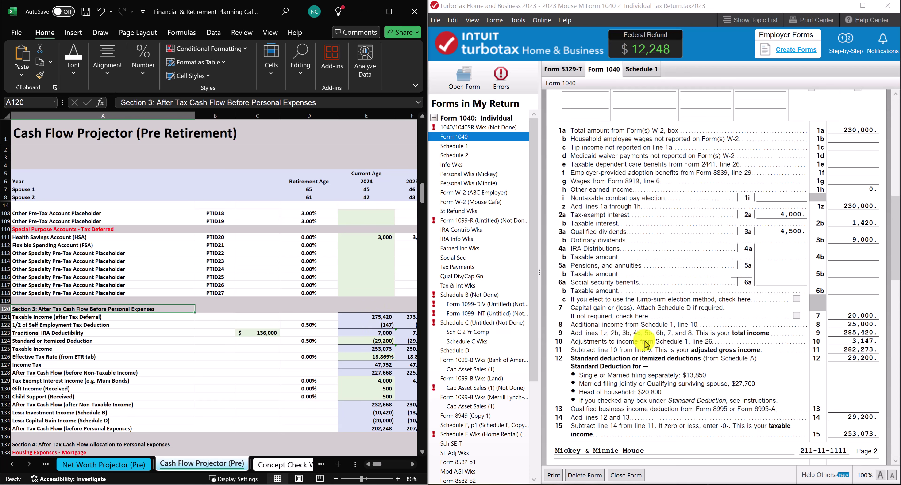
pyautogui.click(853, 341)
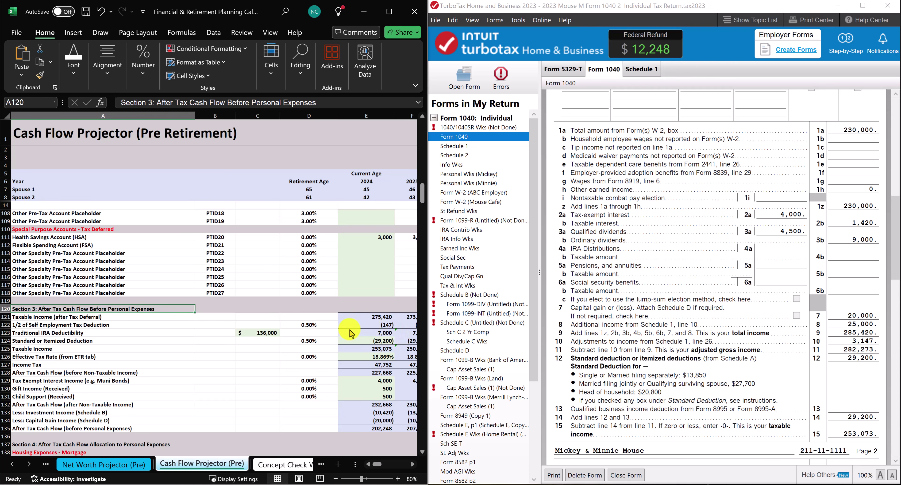
pyautogui.scroll(6, 351, 334)
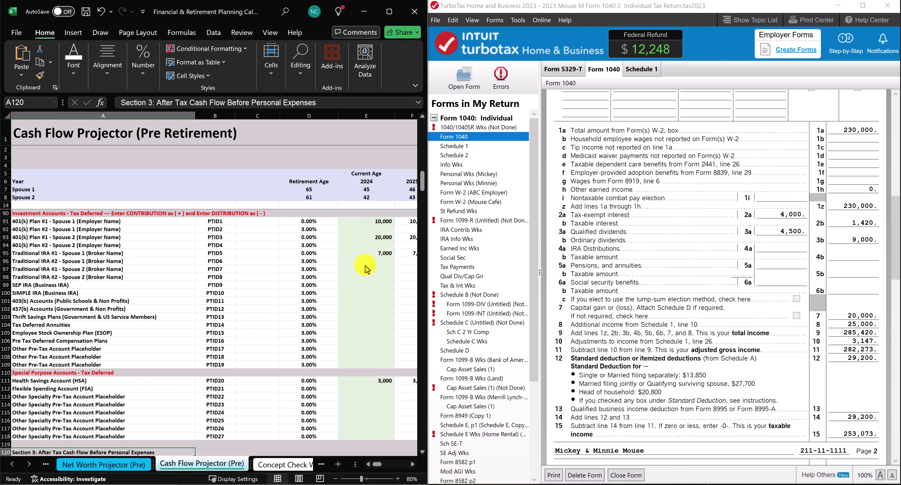
pyautogui.scroll(-4, 376, 380)
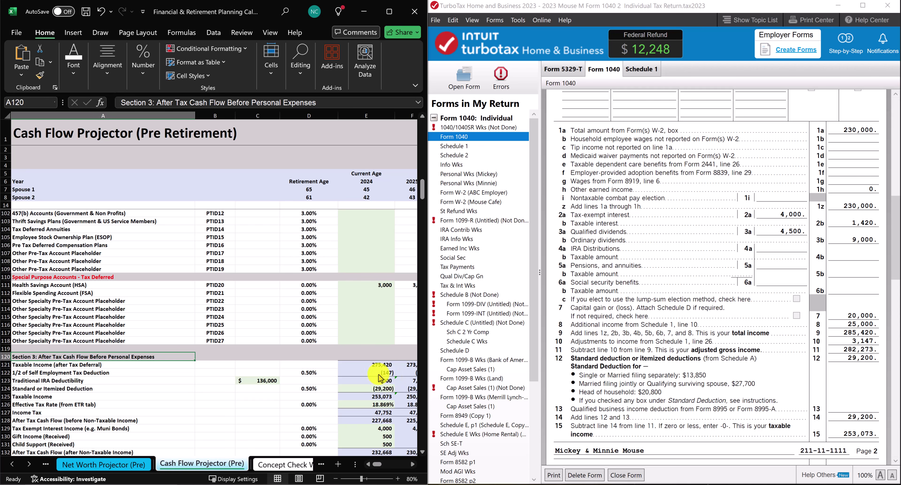
pyautogui.scroll(3, 395, 240)
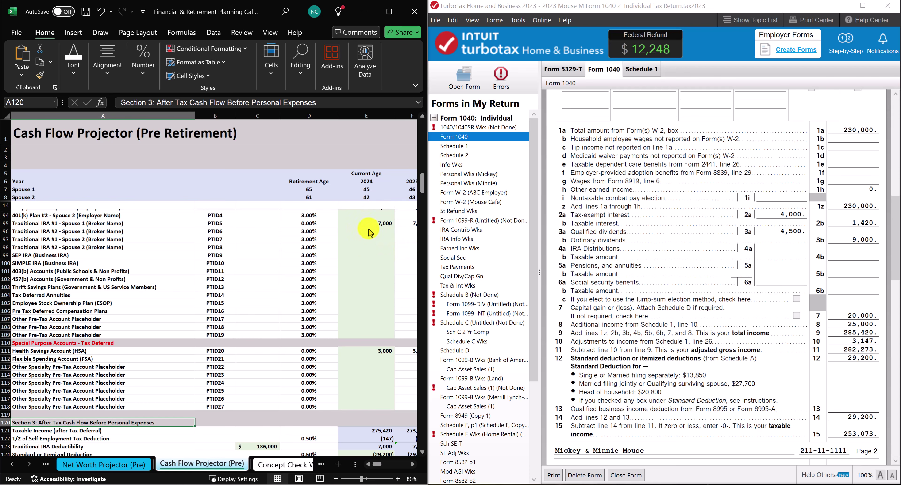
pyautogui.scroll(-7, 362, 277)
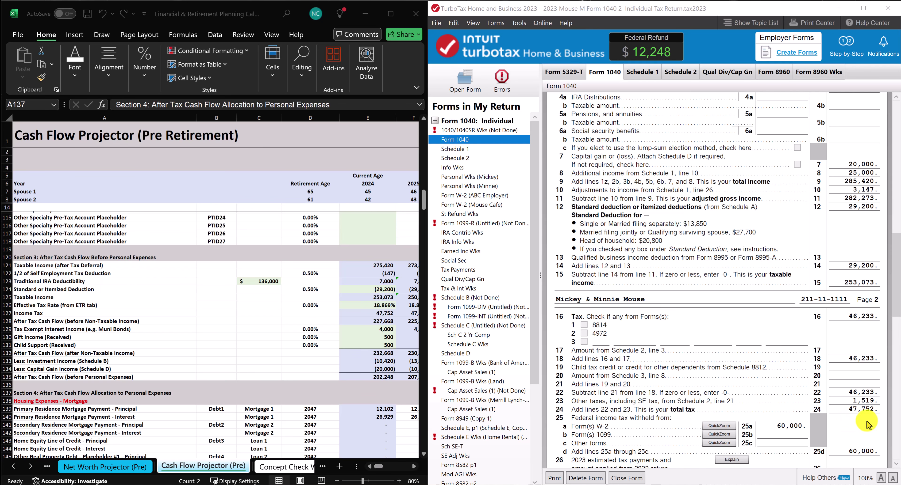
# - Compare total tax on Form 1040 line 24 with the 2024 Income Tax and inspect the After Tax Cash Flow (before Non-Taxable Income) formula
pyautogui.click(861, 410)
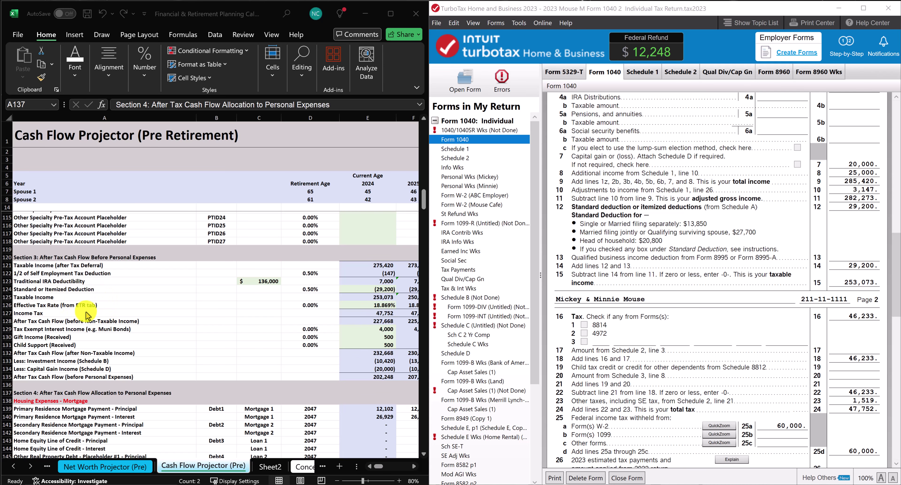
pyautogui.click(394, 313)
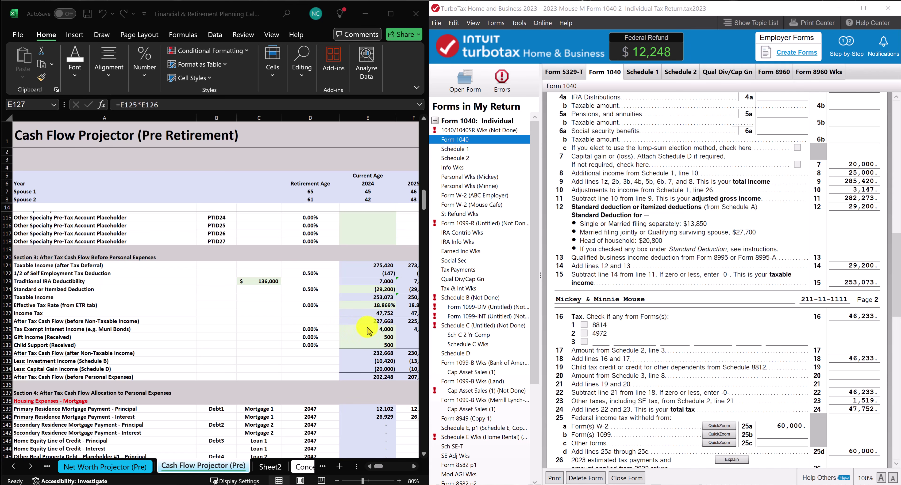
pyautogui.doubleClick(386, 322)
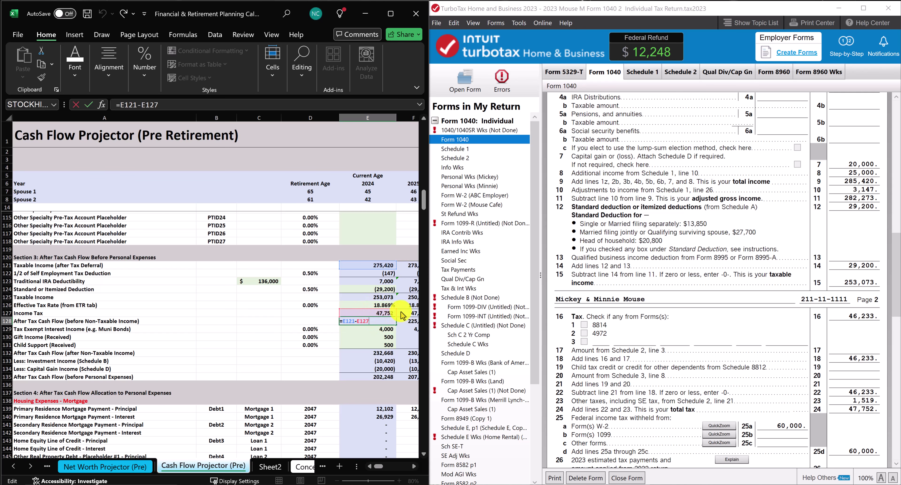
pyautogui.press('Return')
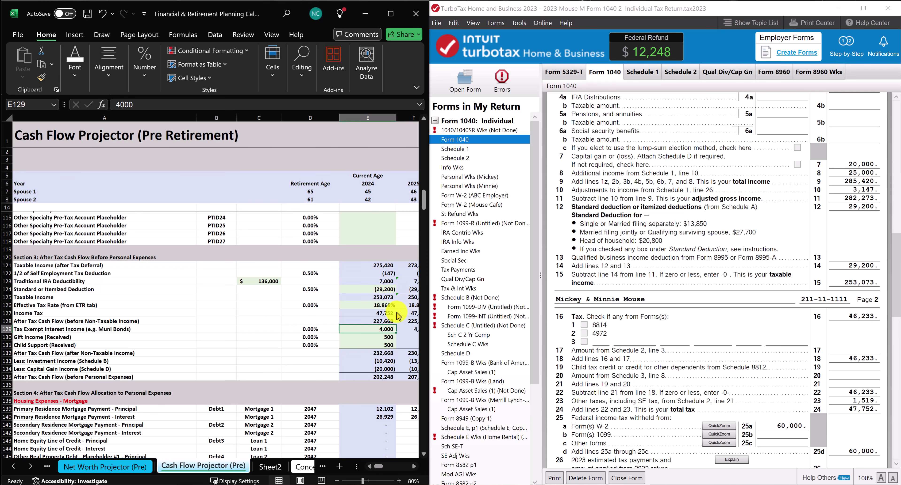
# - Review the pre-tax contributions in the Net Worth Projector and the 2024 non-taxable income lines in Section 3 of the Cash Flow Projector
pyautogui.hotkey('alt', 'Tab')
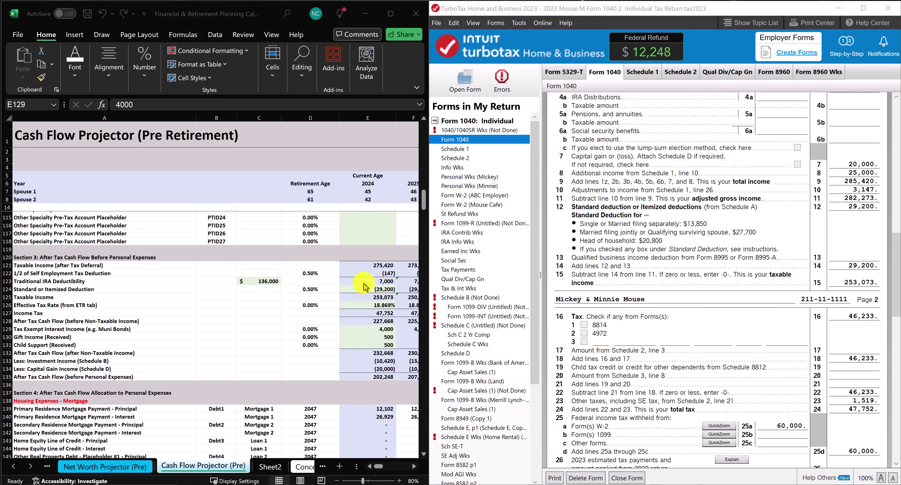
pyautogui.scroll(7, 364, 287)
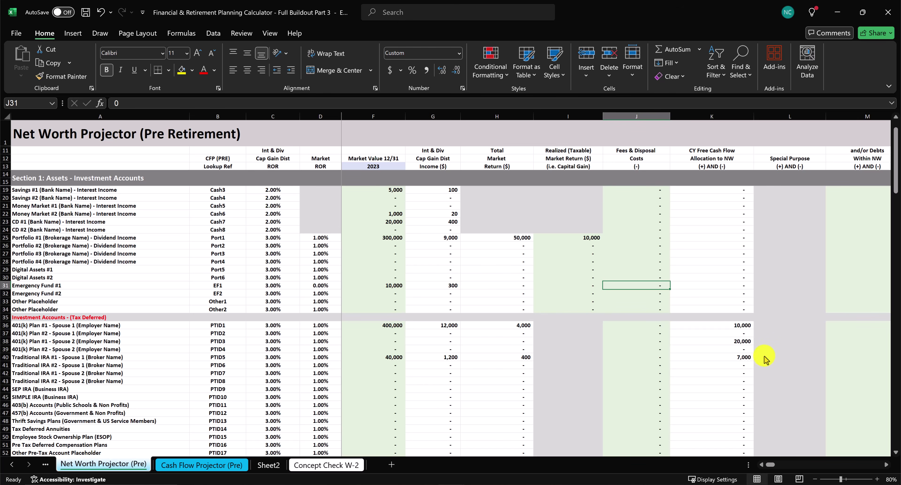
pyautogui.hotkey('ctrl', 'pagedown')
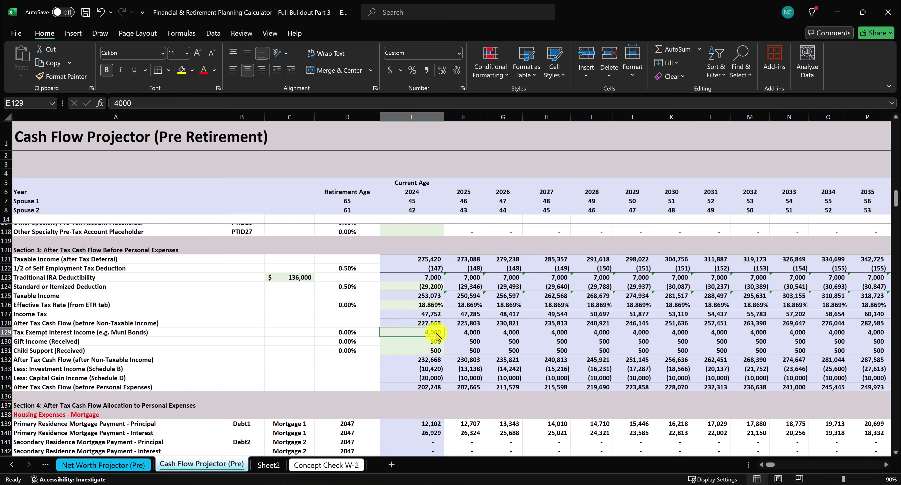
pyautogui.hotkey('alt', 'Tab')
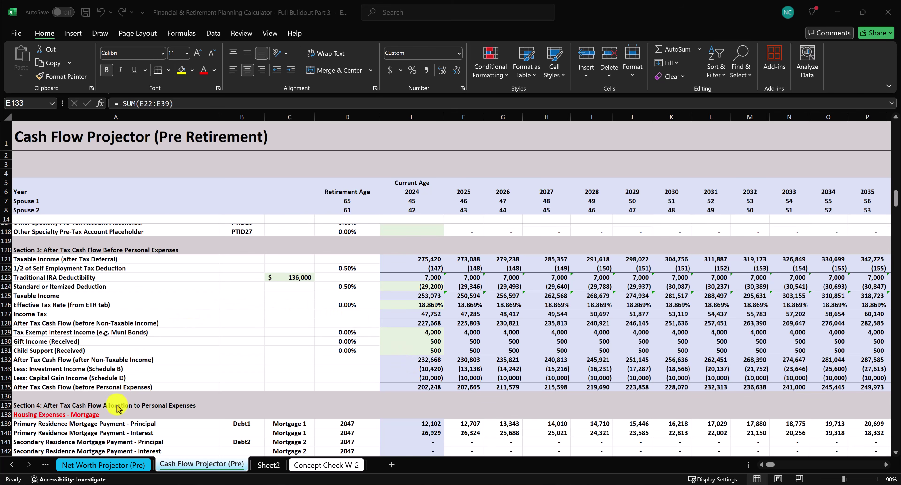
# - Check the non-tax-advantaged accounts' interest and dividend income (G17:G34) and 2024 market values (N17:N34) in the Net Worth Projector
pyautogui.click(111, 465)
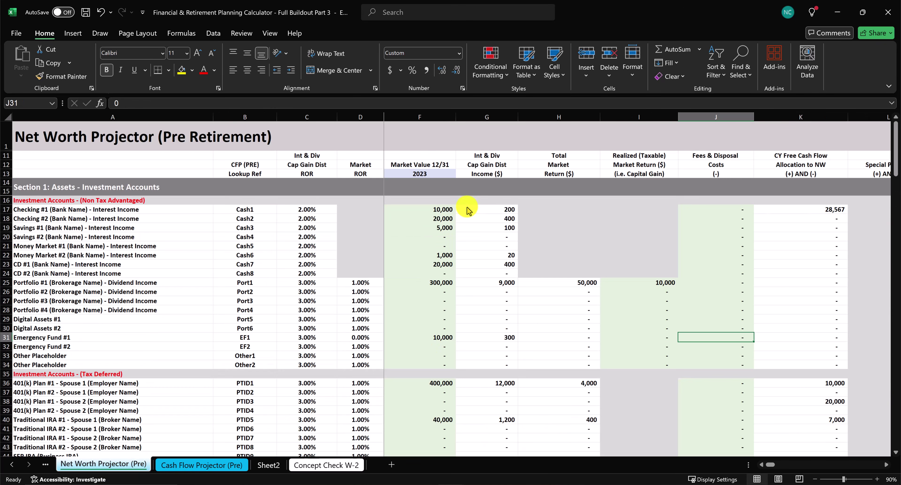
pyautogui.moveTo(478, 212); pyautogui.dragTo(472, 365)
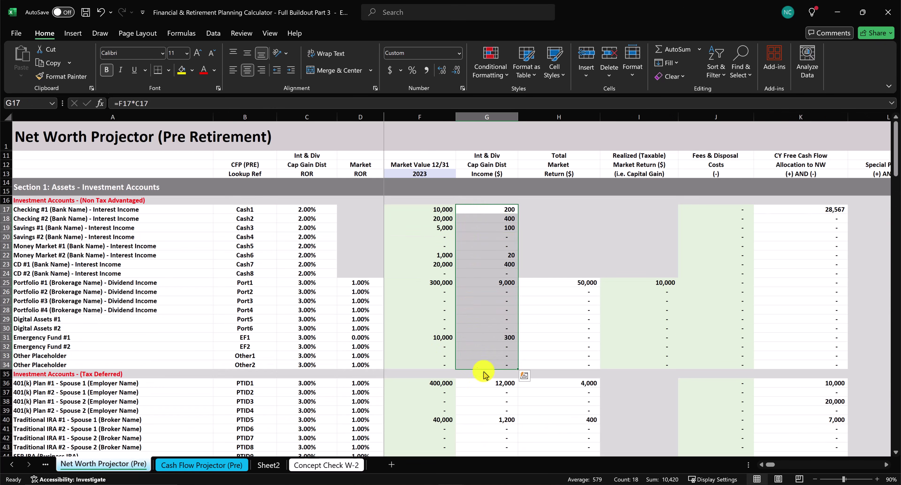
pyautogui.click(886, 465)
pyautogui.moveTo(771, 209); pyautogui.dragTo(776, 368)
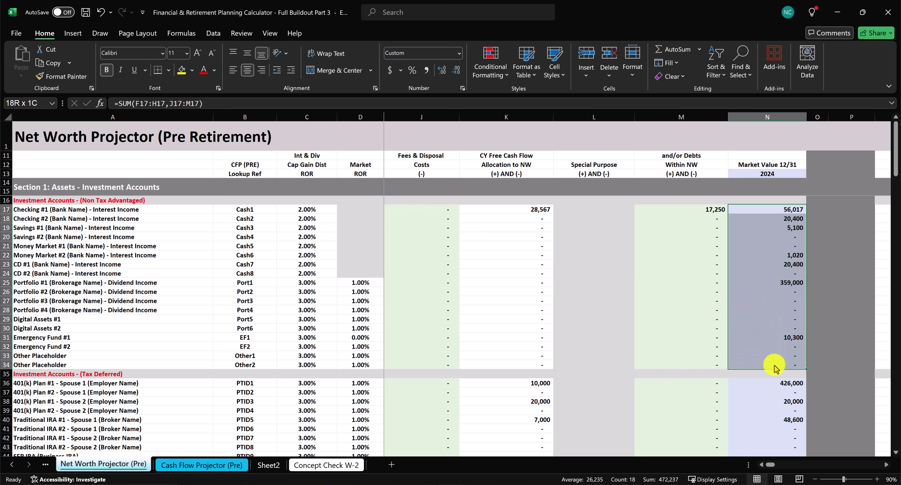
# - Sum the 2024 Schedule B investment income in E22:E39 of the Cash Flow Projector and compare it with Section 3's Less: Investment Income line
pyautogui.click(227, 465)
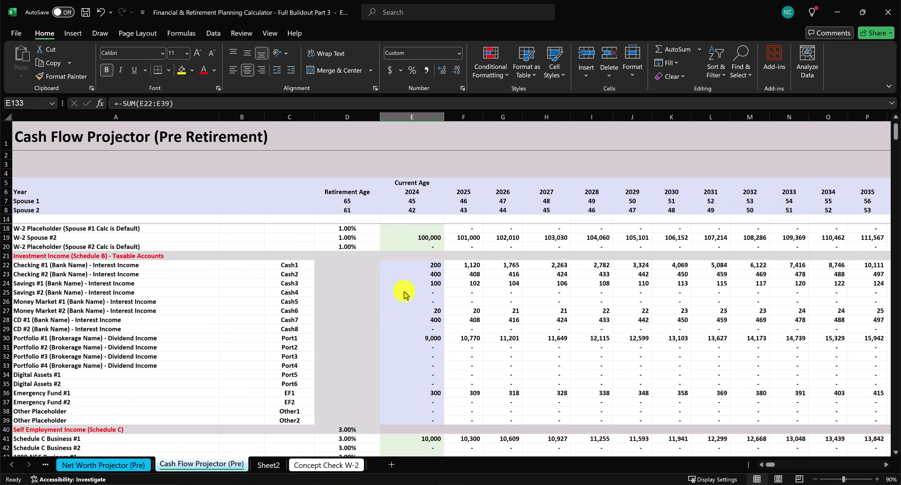
pyautogui.moveTo(419, 267); pyautogui.dragTo(414, 418)
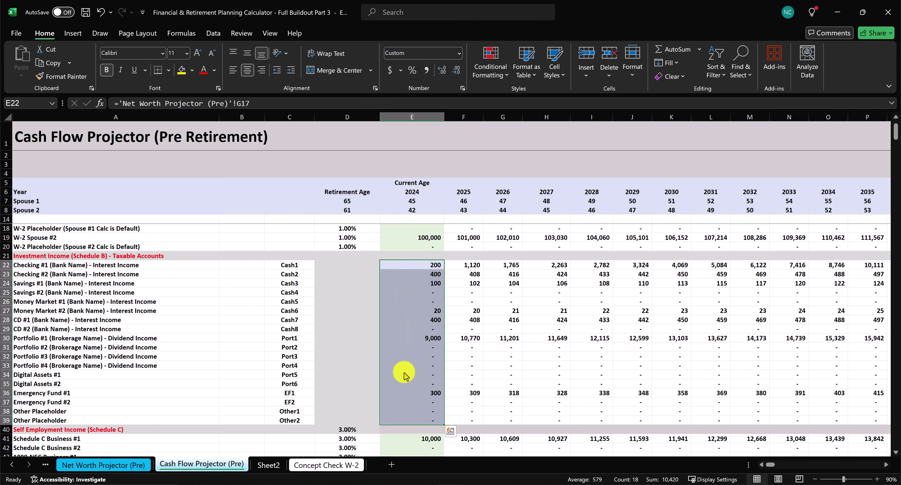
pyautogui.scroll(-12, 405, 421)
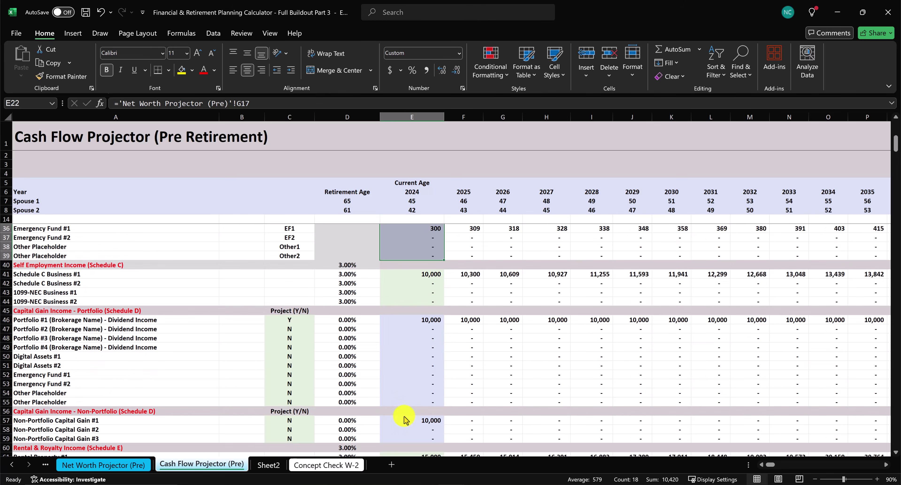
pyautogui.scroll(-20, 404, 419)
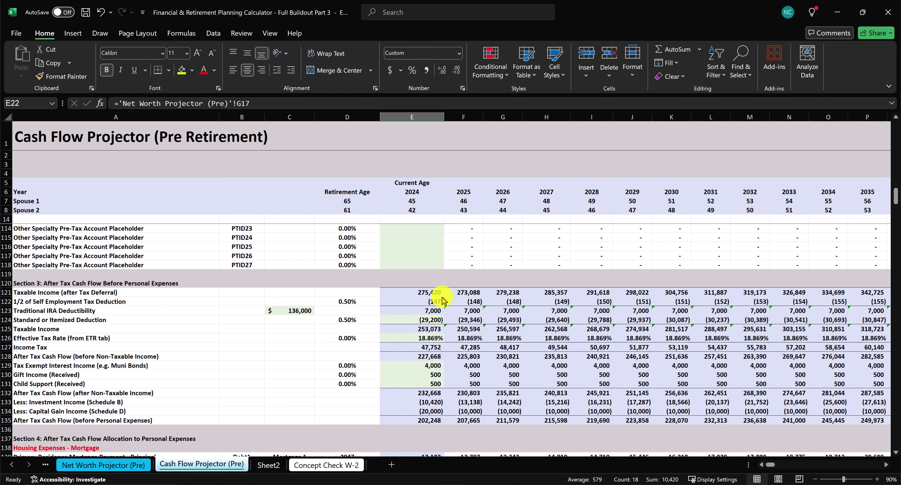
pyautogui.scroll(-4, 394, 386)
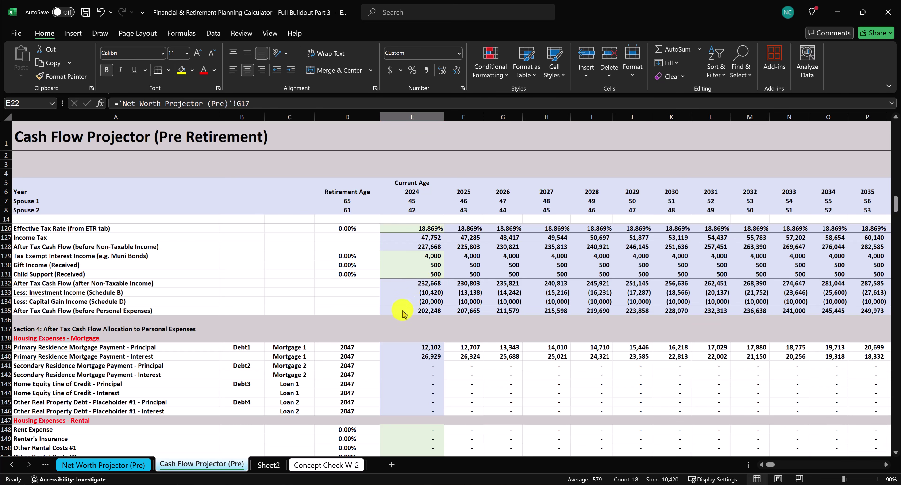
# - Follow the 2024 cash flow through the Section 4 expenses and inspect Checking #1's allocation formula in Section 5
pyautogui.scroll(-17, 411, 313)
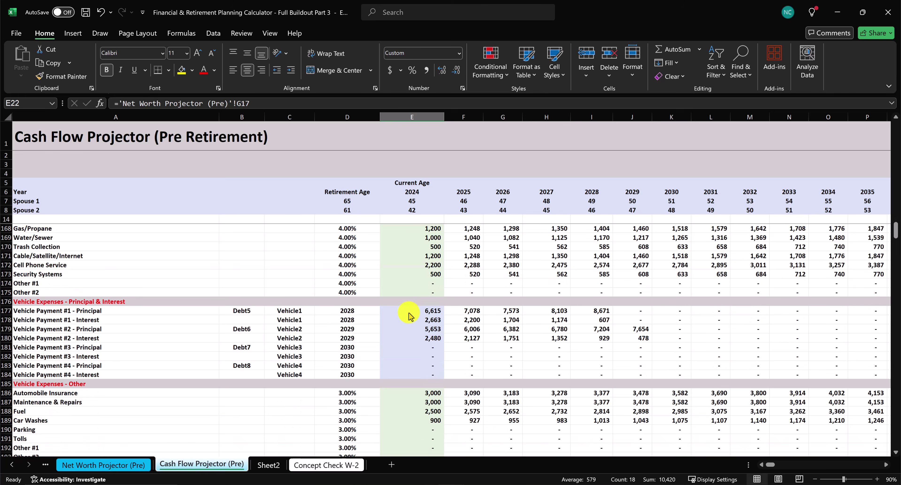
pyautogui.scroll(-20, 410, 316)
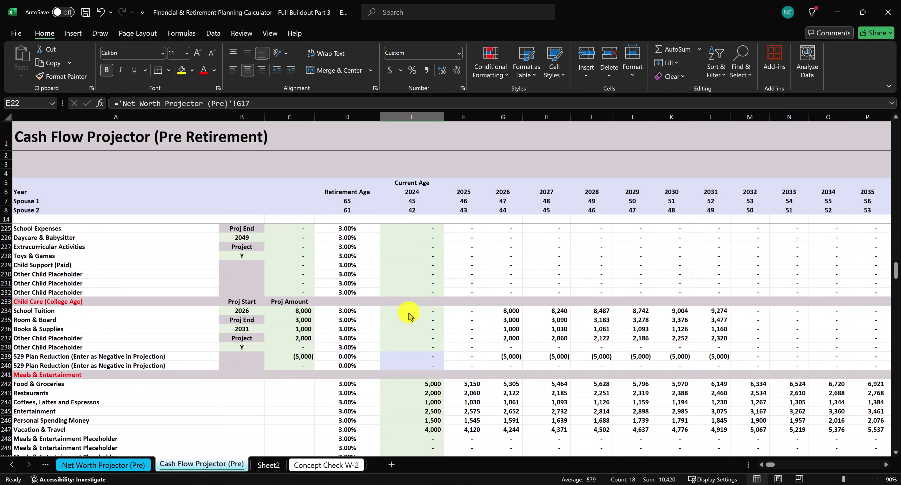
pyautogui.scroll(-14, 409, 316)
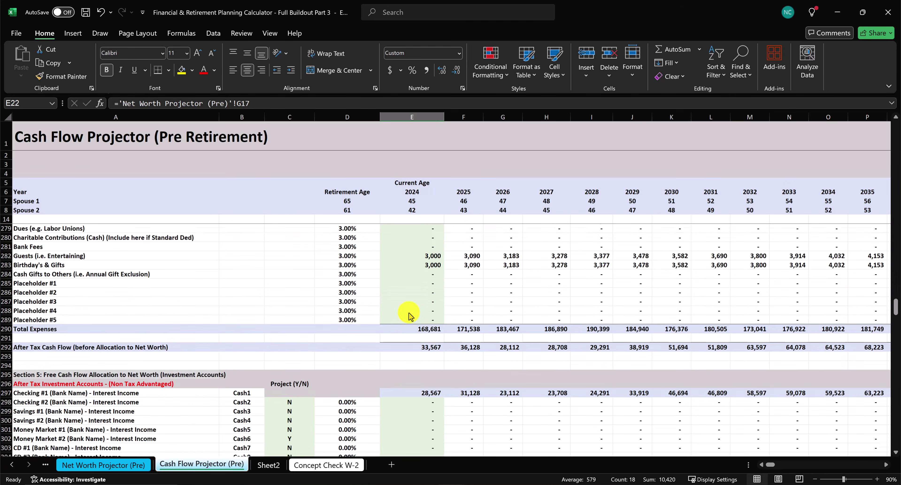
pyautogui.scroll(-3, 410, 315)
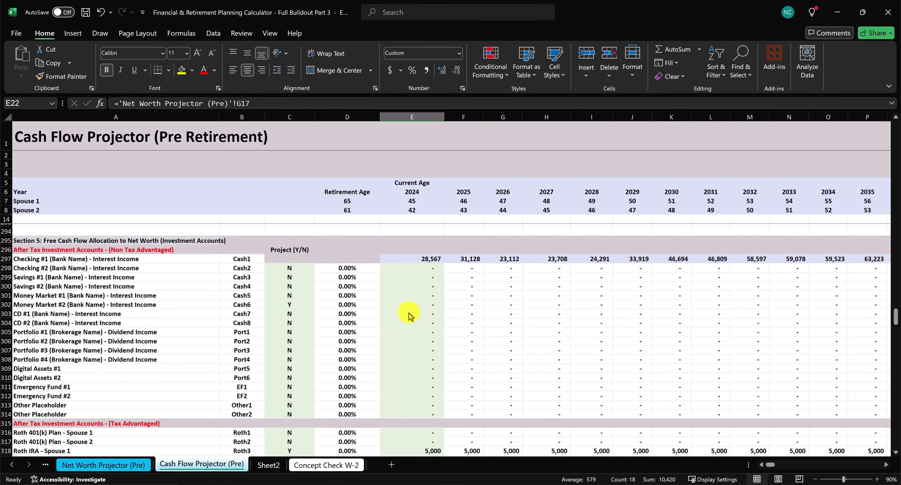
pyautogui.click(411, 258)
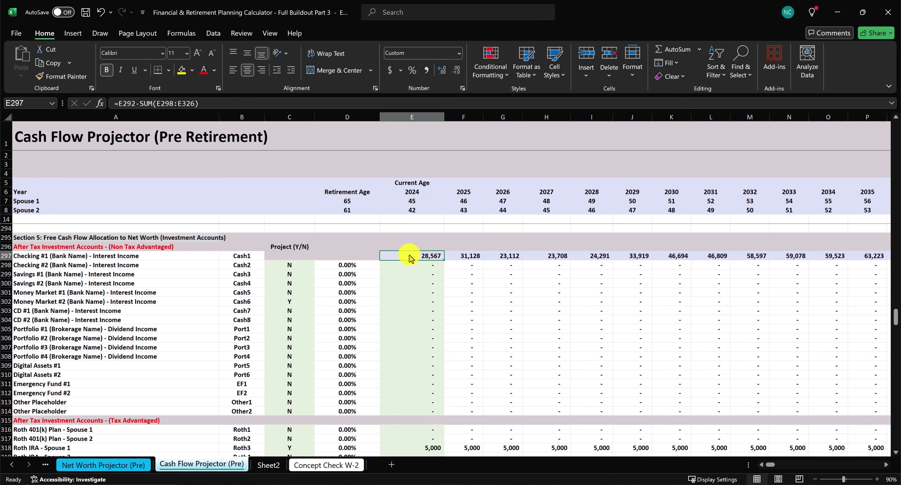
# - Compare Checking #1's free cash flow allocation and the G17:G34 investment income in the Net Worth Projector with Section 3's subtracted income lines
pyautogui.hotkey('ctrl', 'pageup')
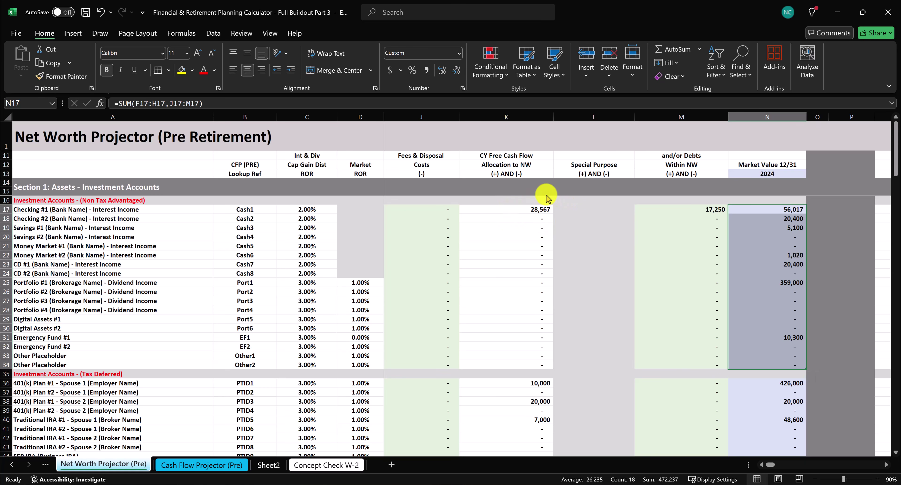
pyautogui.hscroll(-3, 374, 199)
pyautogui.scroll(-1, 374, 199)
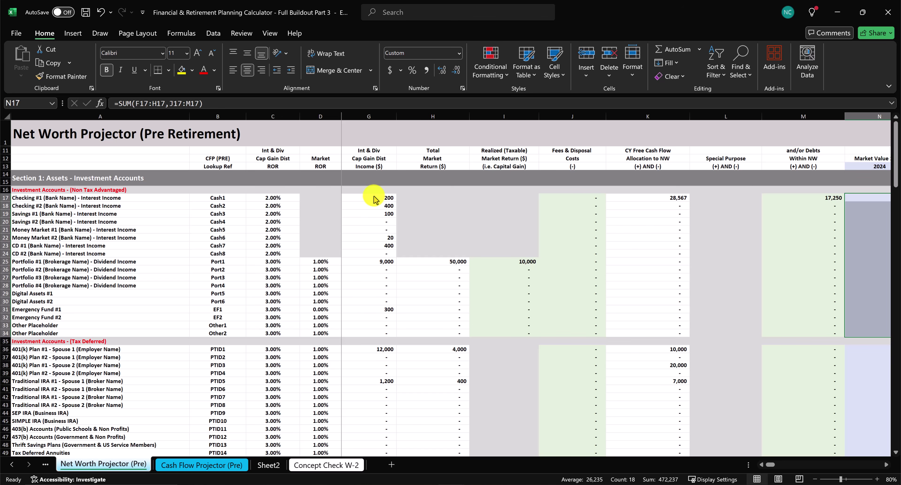
pyautogui.moveTo(373, 199); pyautogui.dragTo(370, 337)
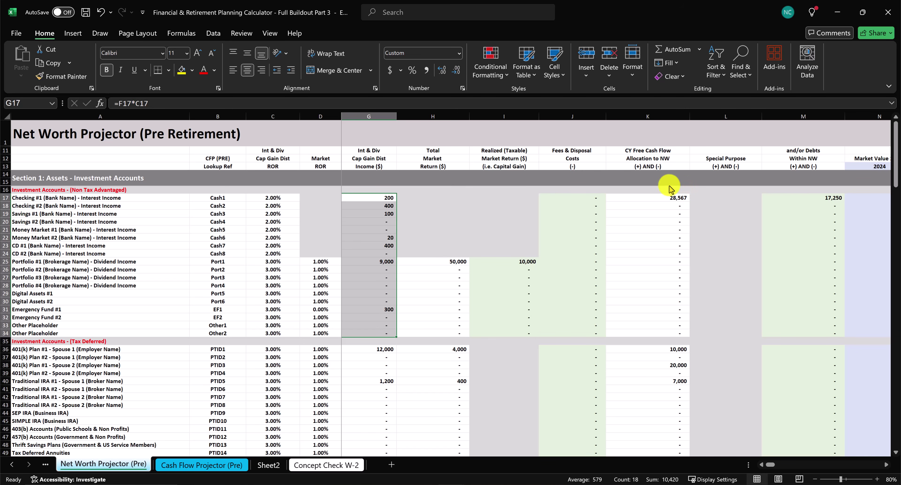
pyautogui.hotkey('ctrl', 'pagedown')
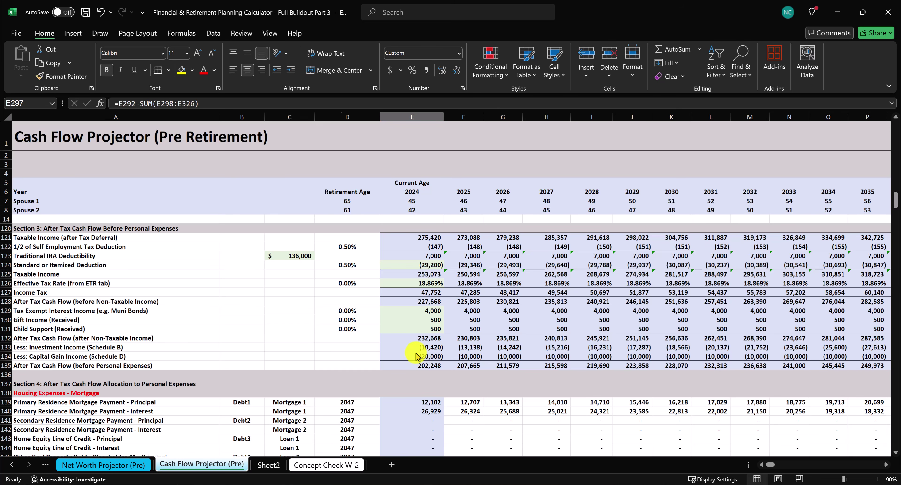
# - Sum Portfolio #1's 2023 market value, dividend income and market return (F25:H25) in the Net Worth Projector, and check its realized return in I25
pyautogui.hotkey('ctrl', 'pageup')
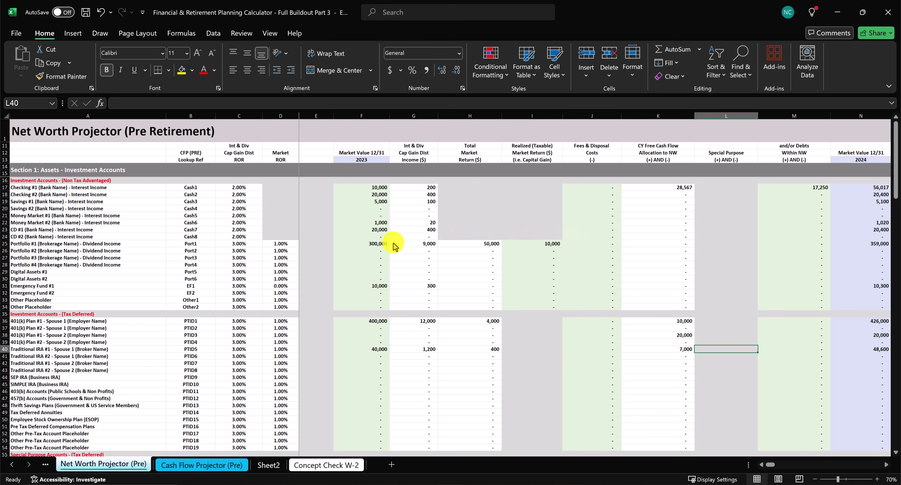
pyautogui.moveTo(361, 246); pyautogui.dragTo(476, 247)
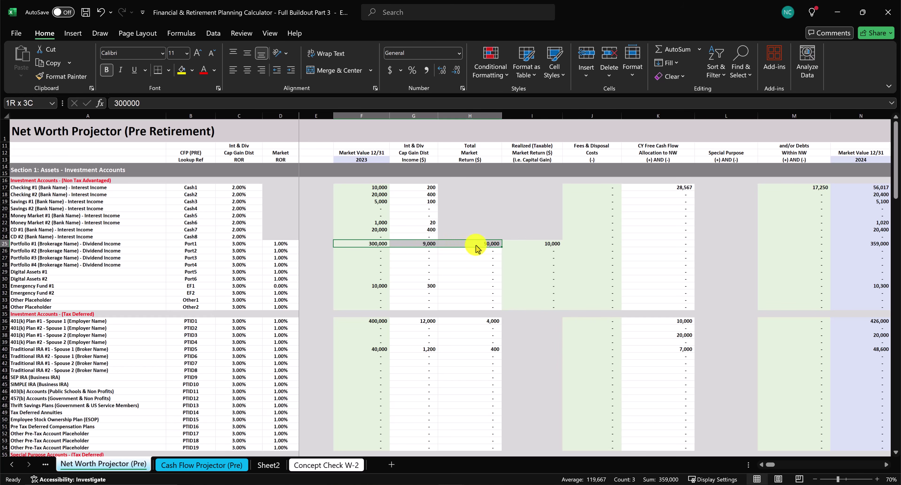
pyautogui.click(529, 244)
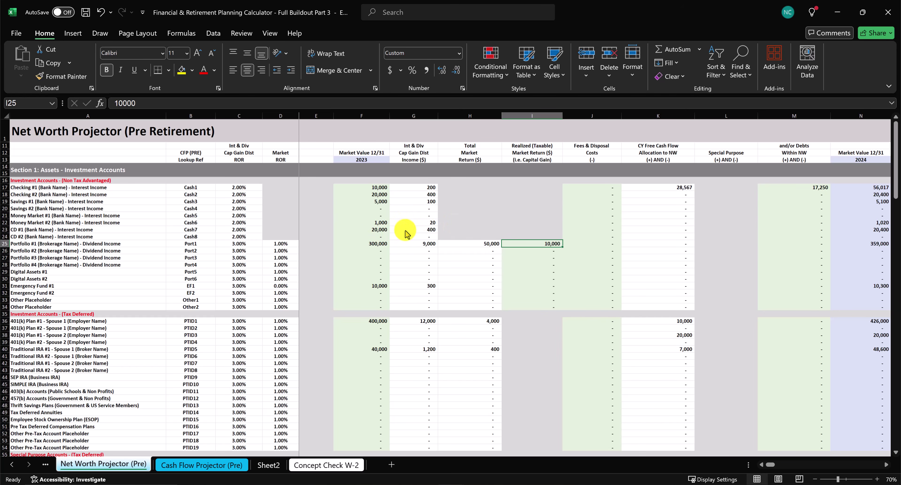
# - Review the Schedule D capital gain income in the Cash Flow Projector and inspect the 2024 formula for Taxable Income (before Income Deferral)
pyautogui.hotkey('ctrl', 'pagedown')
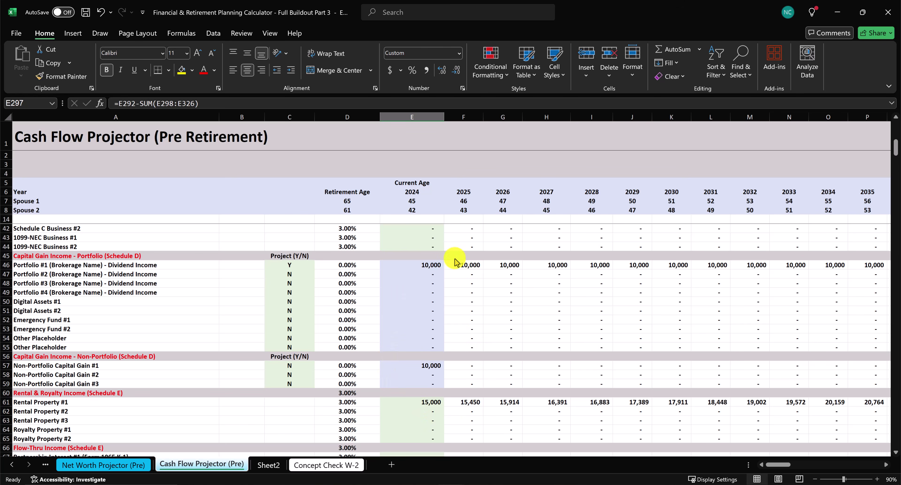
pyautogui.scroll(-12, 471, 310)
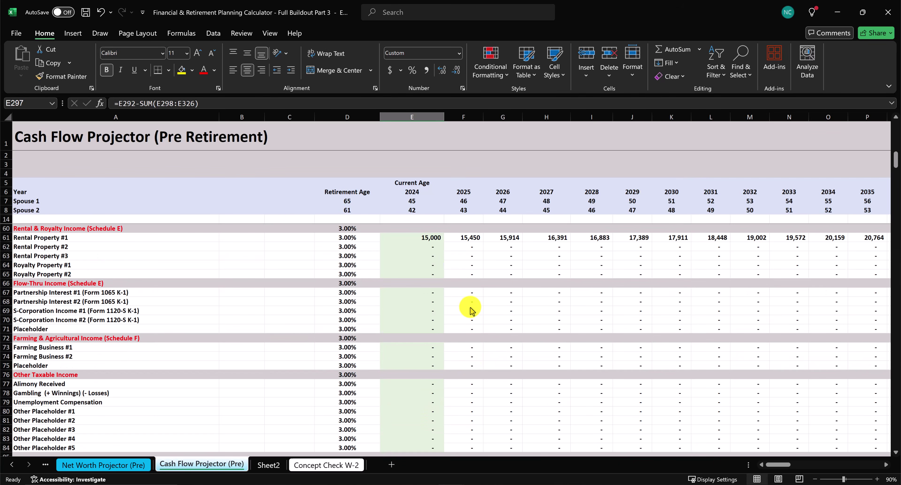
pyautogui.scroll(-1, 471, 310)
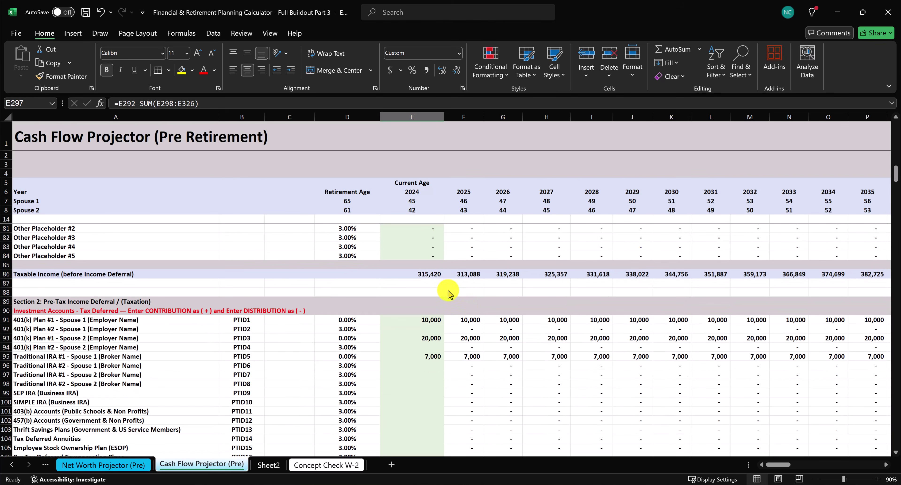
pyautogui.click(423, 275)
# - Inspect Section 3's 2024 formulas for Taxable Income (after Tax Deferral), Income Tax and After Tax Cash Flow (before Non-Taxable Income)
pyautogui.scroll(-6, 554, 319)
pyautogui.scroll(-4, 554, 319)
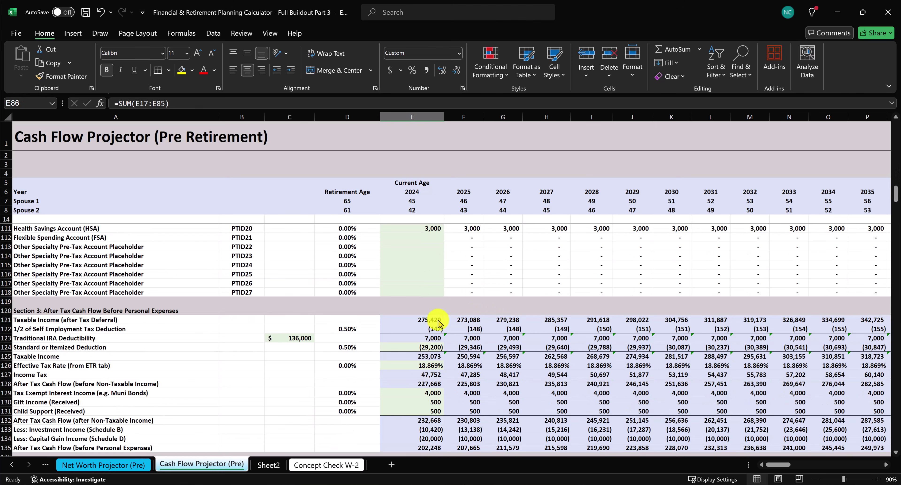
pyautogui.click(427, 320)
pyautogui.scroll(-2, 551, 329)
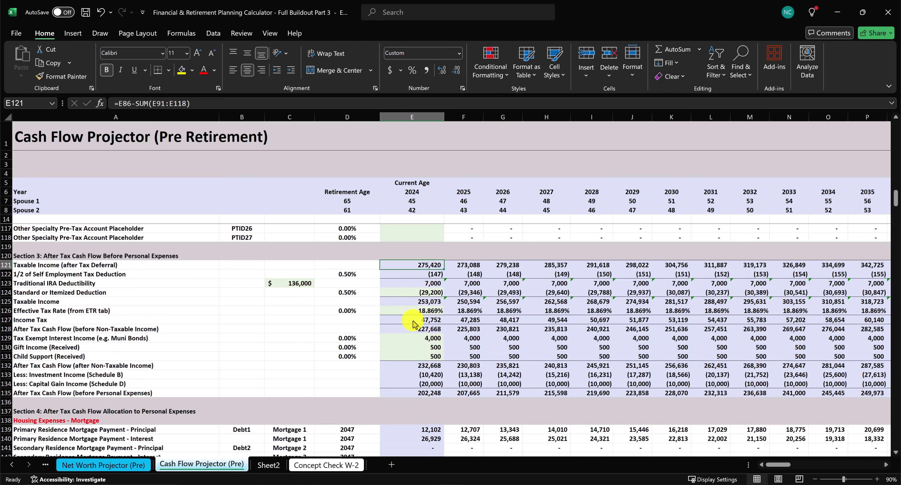
pyautogui.click(414, 320)
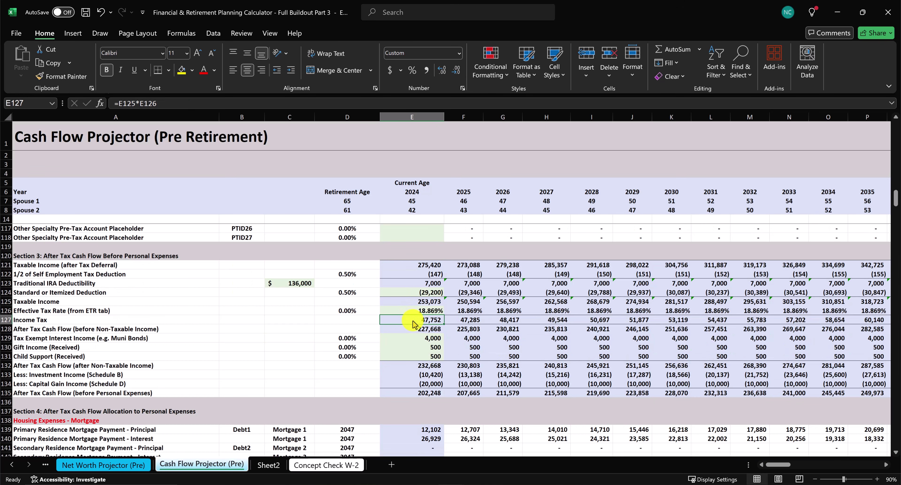
pyautogui.click(413, 265)
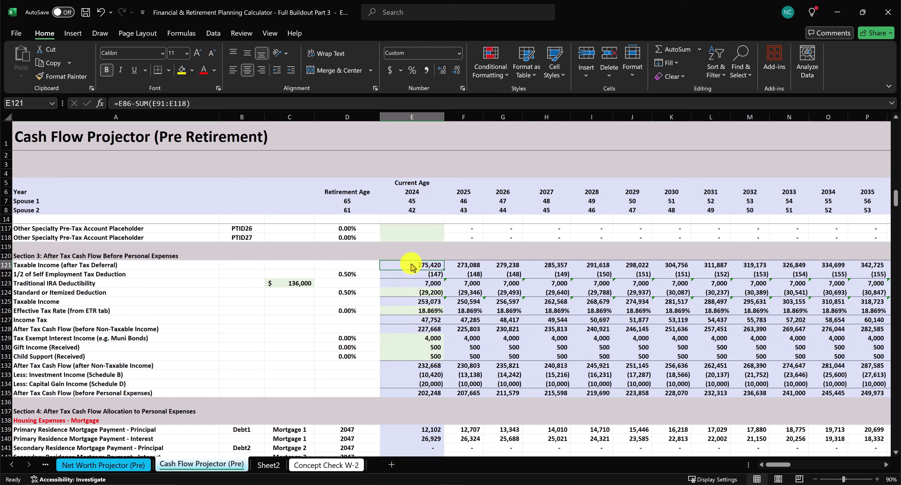
pyautogui.click(409, 329)
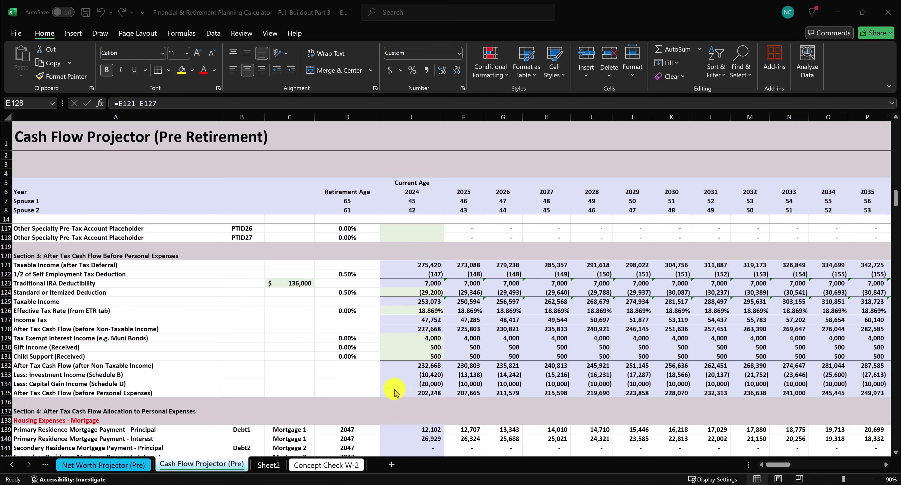
# - Follow the 2024 after-tax cash flow through all Section 4 expense categories to Total Expenses and the Section 5 Checking #1 and Roth IRA allocations
pyautogui.scroll(-5, 402, 393)
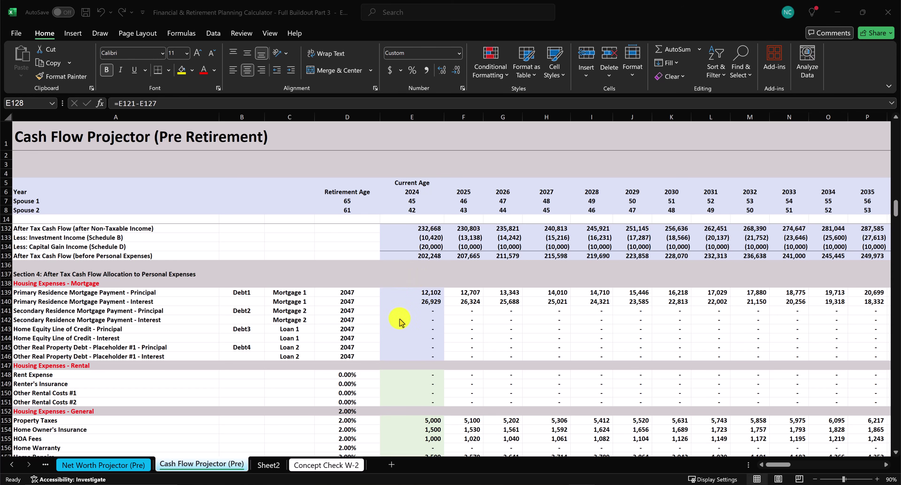
pyautogui.scroll(-6, 400, 322)
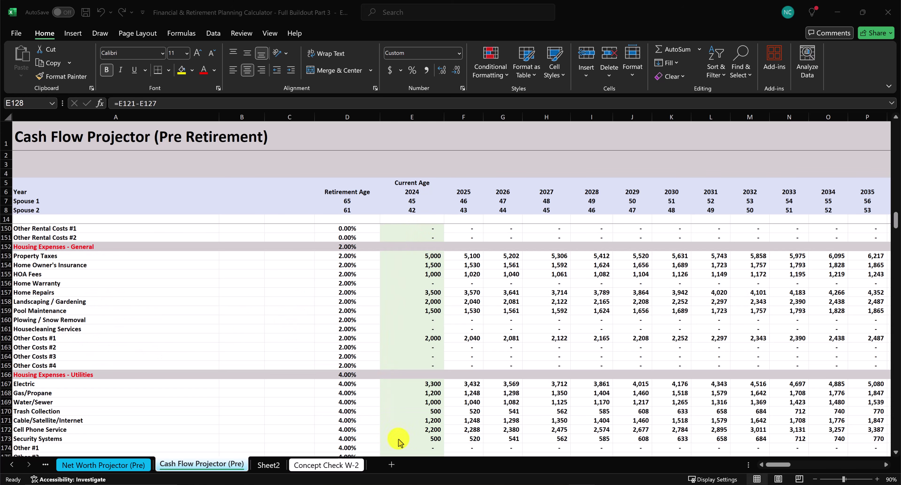
pyautogui.scroll(-9, 401, 447)
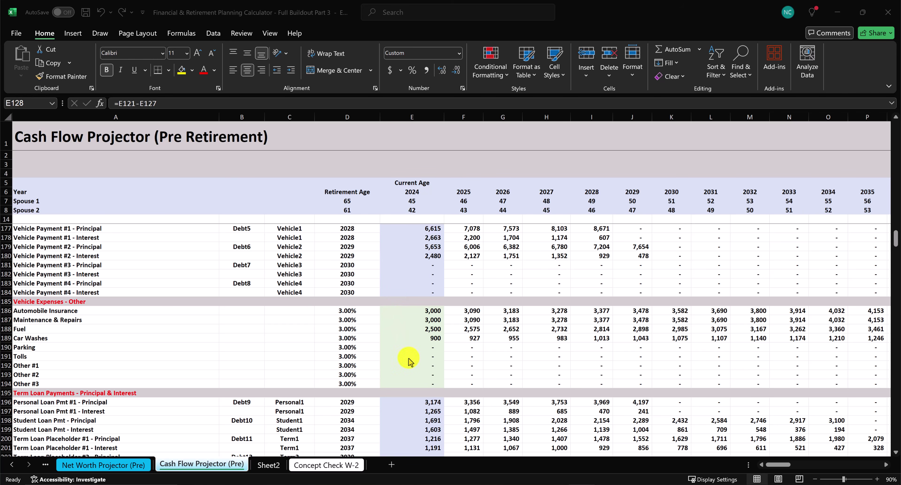
pyautogui.scroll(-9, 404, 451)
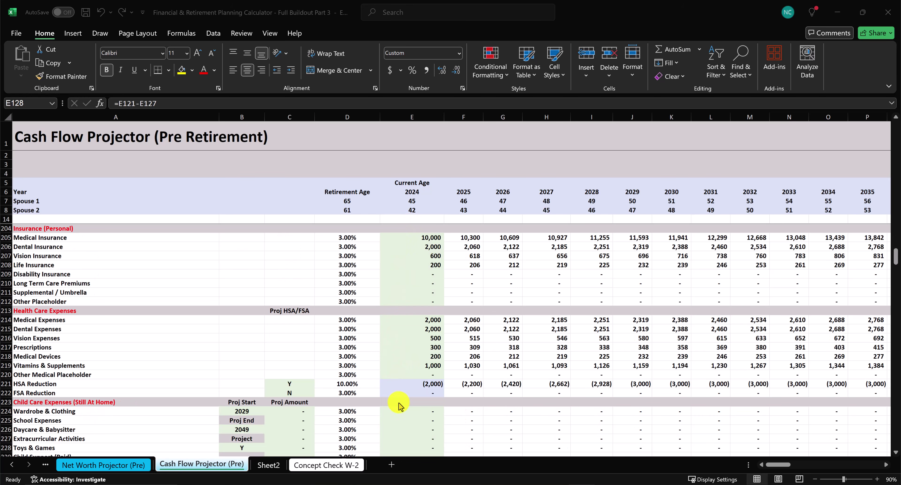
pyautogui.scroll(-13, 401, 406)
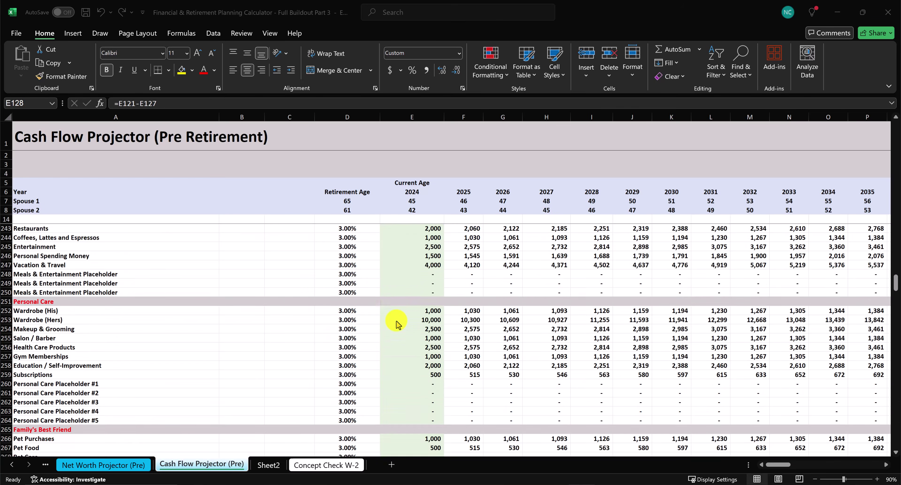
pyautogui.scroll(-13, 397, 323)
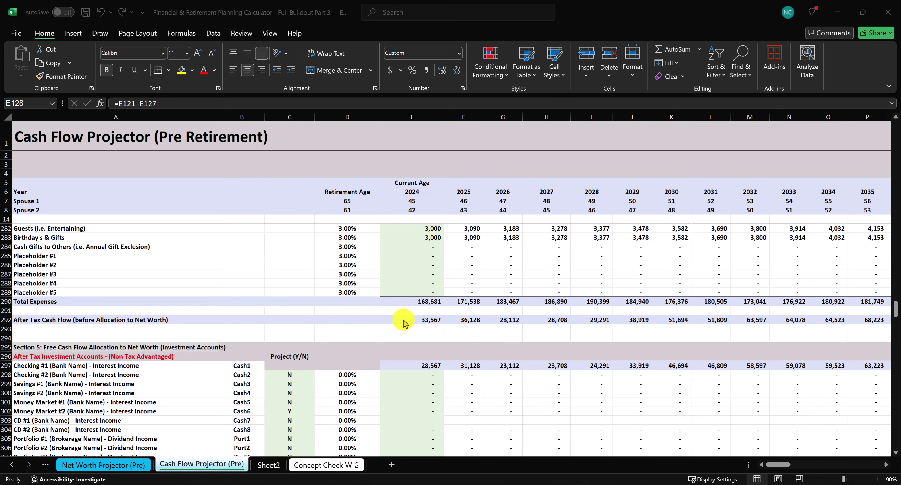
pyautogui.scroll(-7, 403, 323)
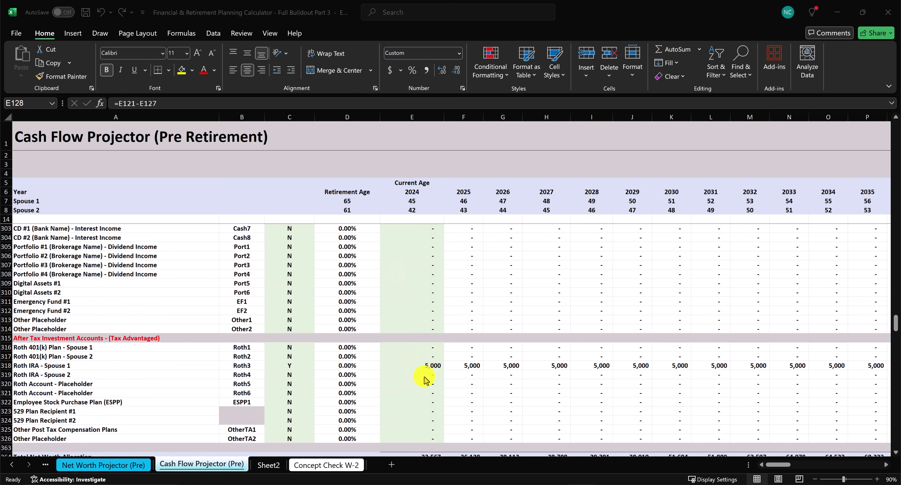
pyautogui.scroll(2, 440, 221)
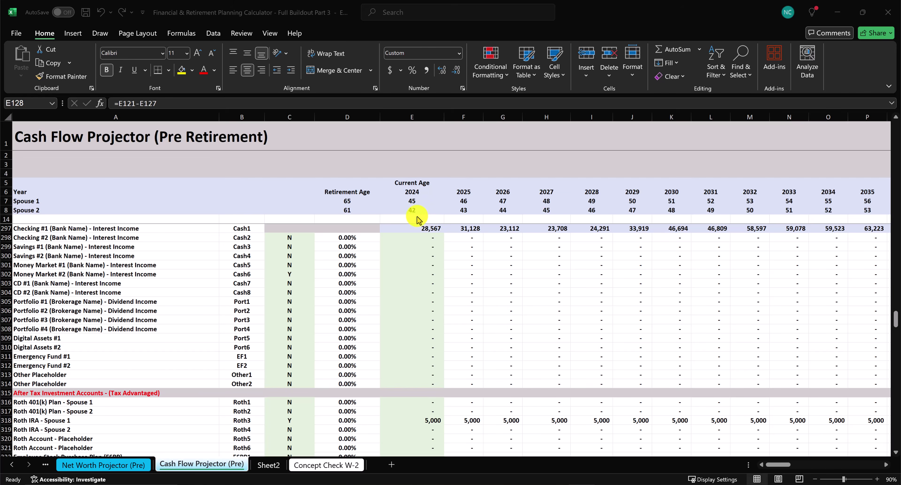
# - Review the CY Free Cash Flow Allocation and Special Purpose columns across the Net Worth Projector's investment accounts, property and debts, including Total Assets and Net Worth Before Taxes
pyautogui.hotkey('ctrl', 'pageup')
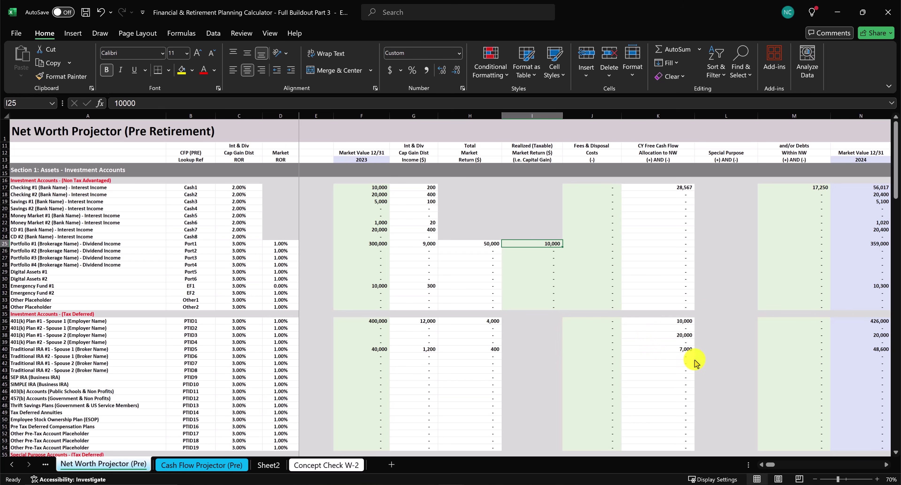
pyautogui.scroll(-8, 706, 284)
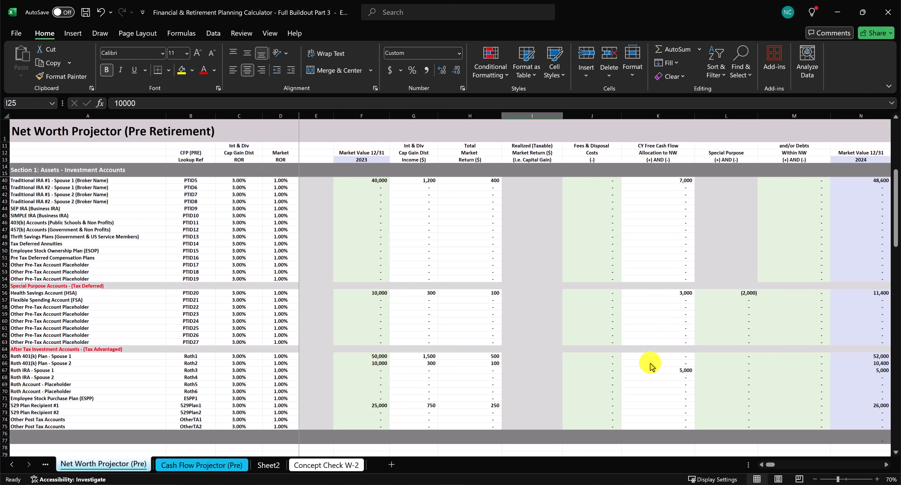
pyautogui.scroll(-12, 714, 368)
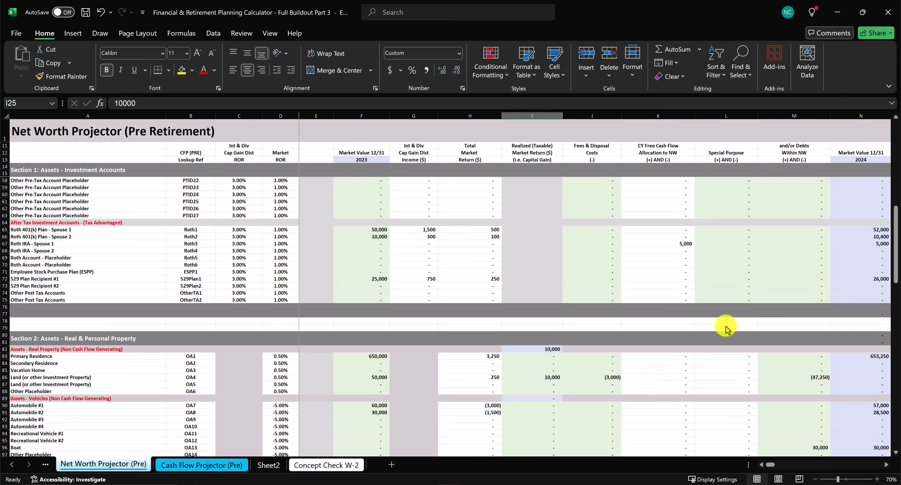
pyautogui.scroll(-13, 726, 329)
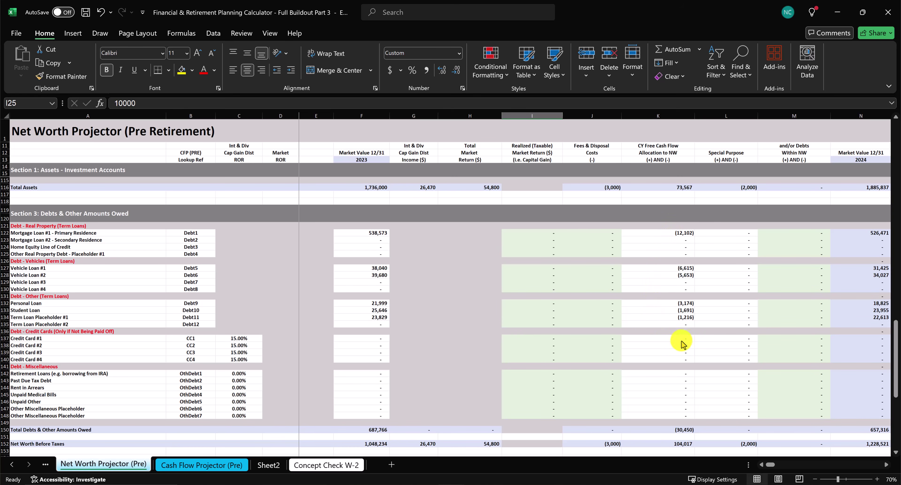
pyautogui.scroll(-3, 698, 341)
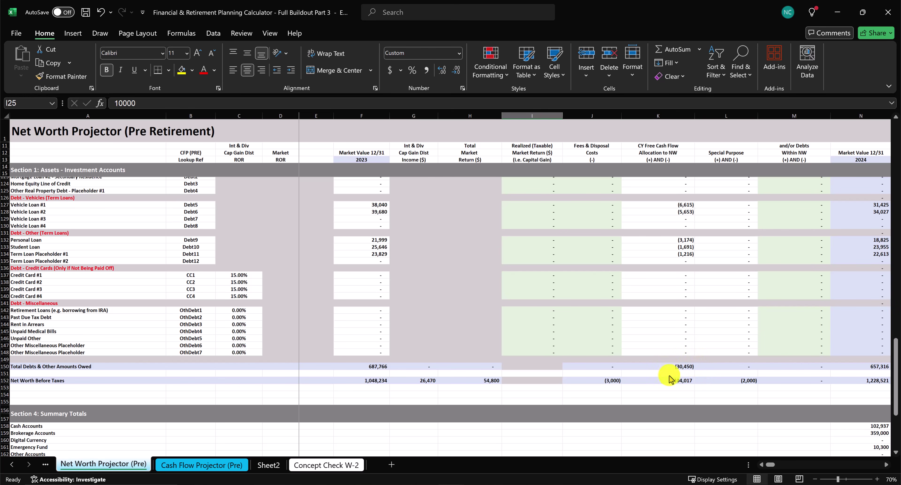
pyautogui.scroll(12, 704, 366)
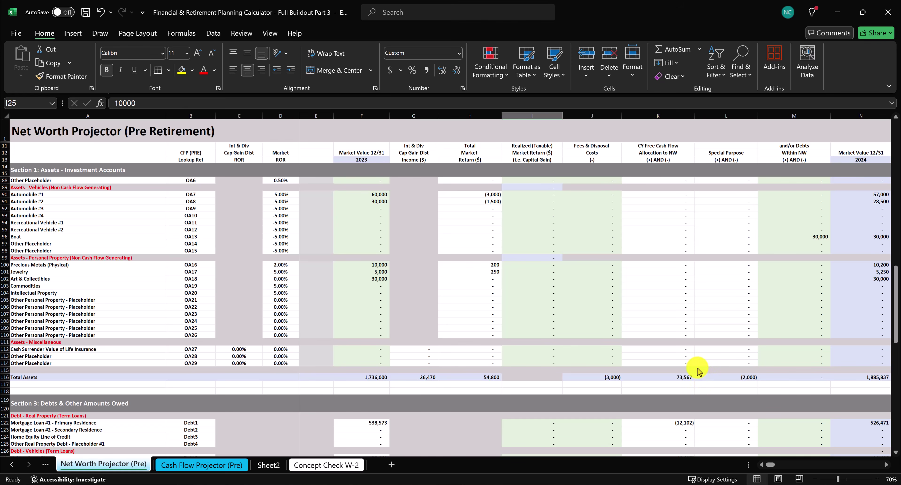
pyautogui.scroll(-13, 697, 369)
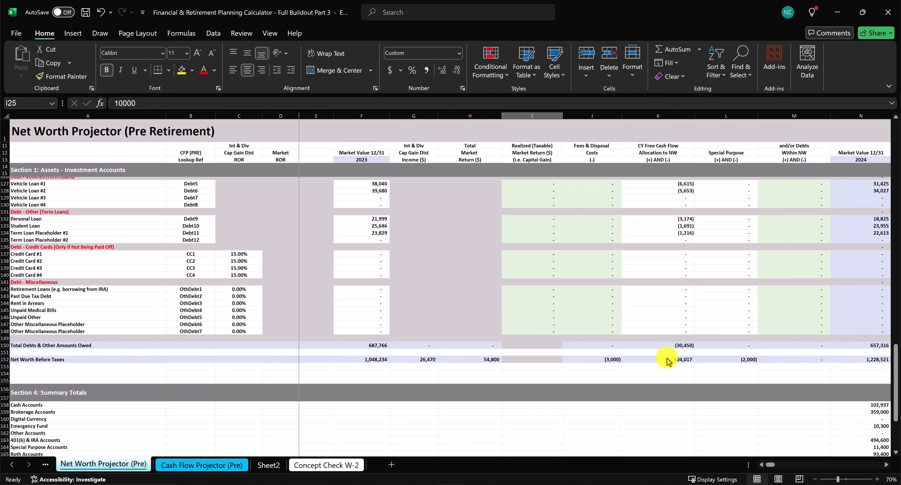
# - Sum Net Worth Before Taxes in K152:L152 and compare it with the 2024 Section 7: Total Allocation to Net Worth Check in the Cash Flow Projector
pyautogui.moveTo(662, 363); pyautogui.dragTo(716, 364)
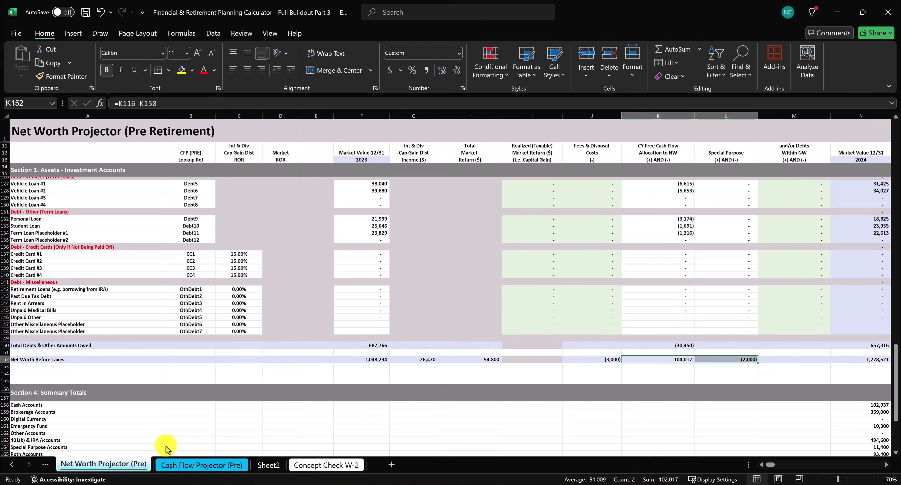
pyautogui.click(210, 466)
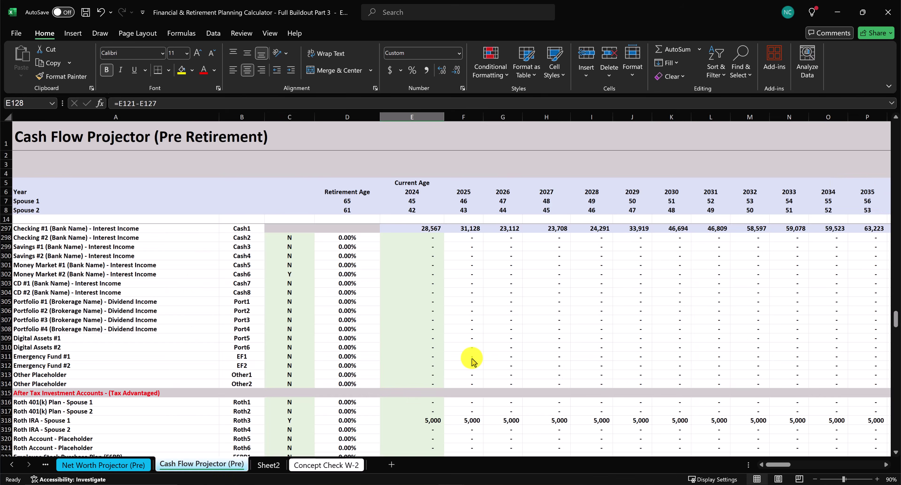
pyautogui.scroll(-3, 470, 363)
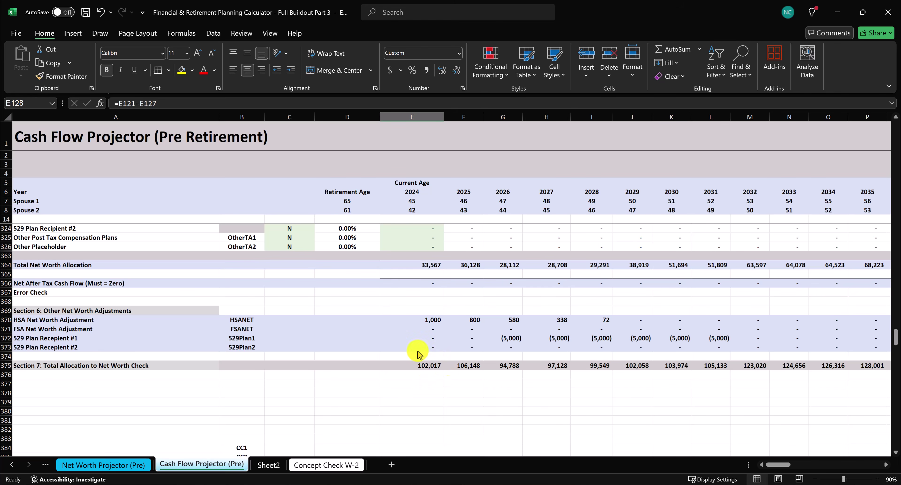
pyautogui.hotkey('ctrl', 'pageup')
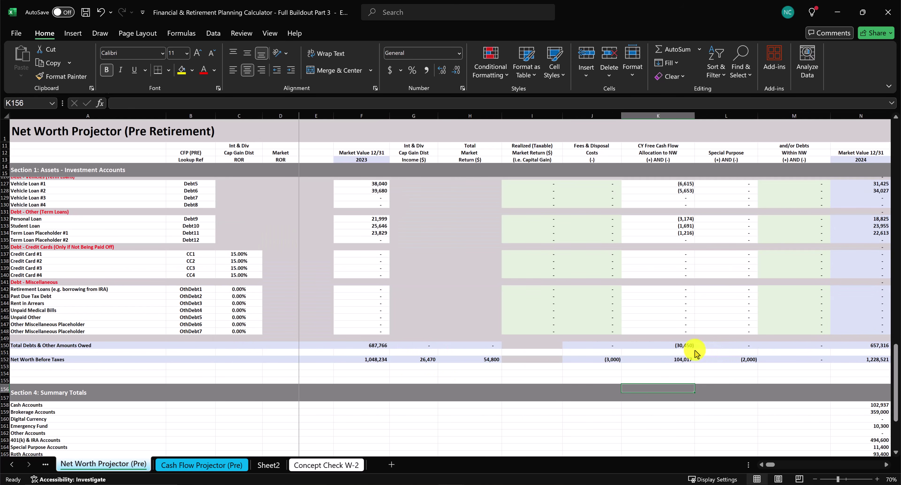